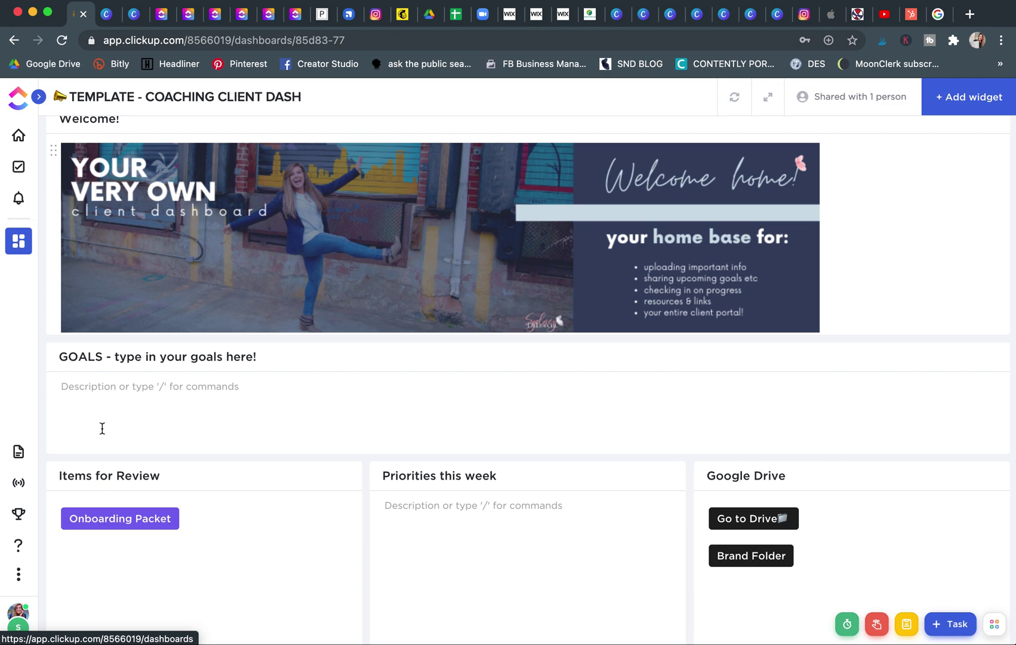
Type a lone @ in the empty Priorities this week widget and dismiss the mention suggestions
{"action": "left_click", "coordinate": [576, 504]}
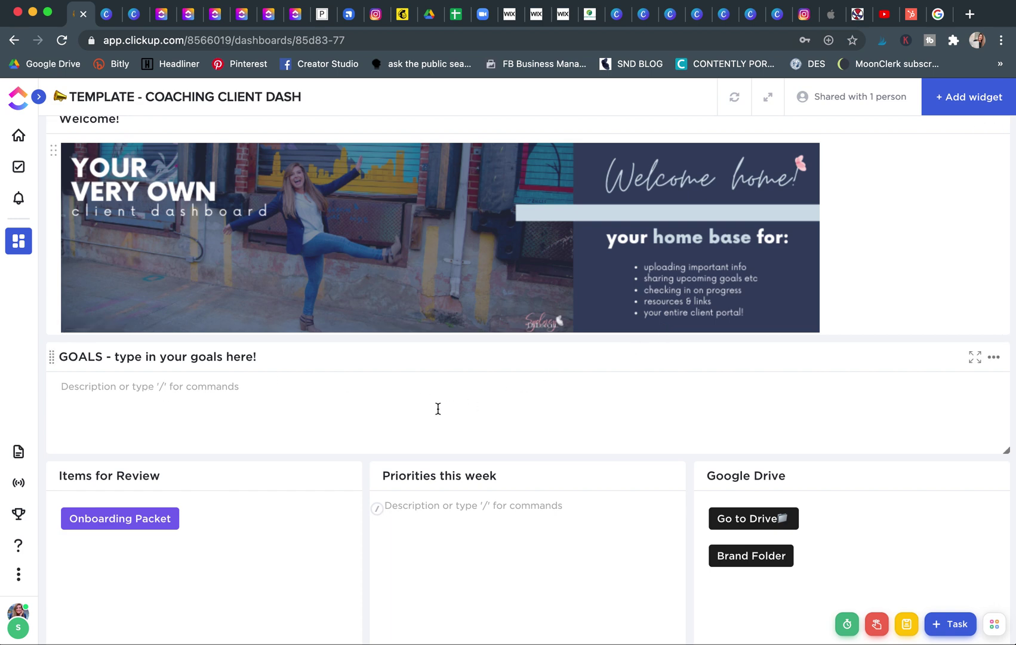
{"action": "scroll", "coordinate": [377, 527], "scroll_direction": "down", "scroll_amount": 2}
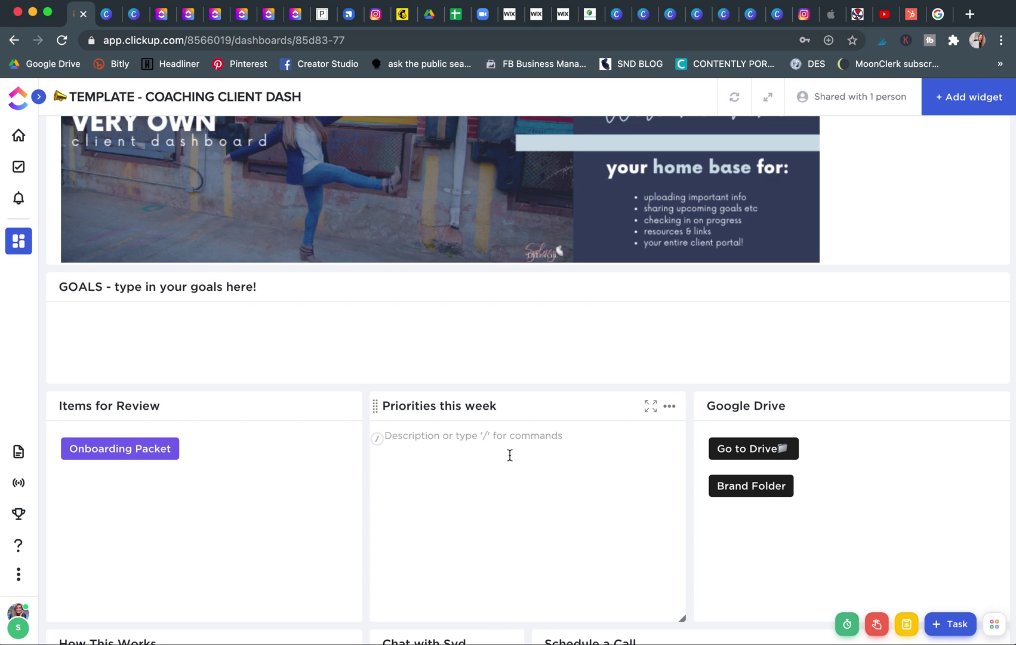
{"action": "left_click", "coordinate": [443, 455]}
{"action": "type", "text": "@"}
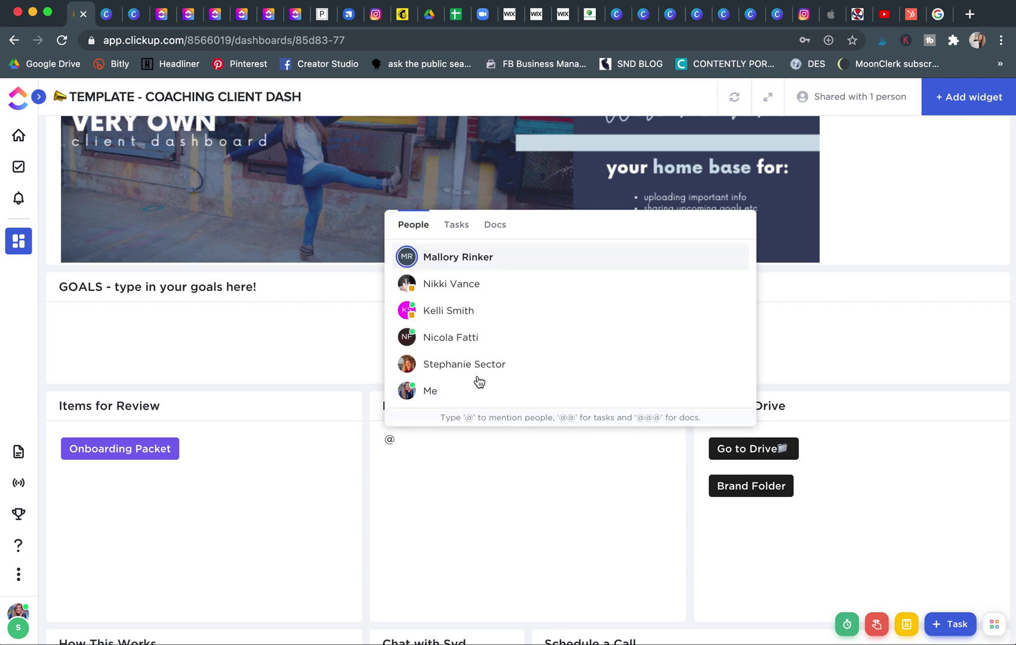
{"action": "left_click", "coordinate": [545, 547]}
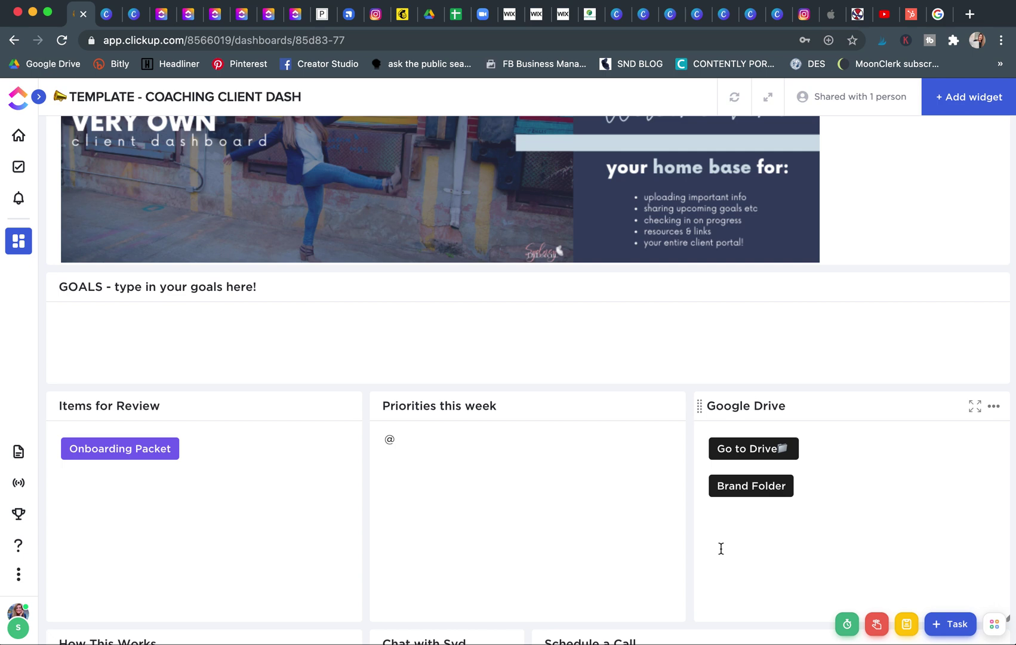
{"action": "scroll", "coordinate": [721, 548], "scroll_direction": "down", "scroll_amount": 5}
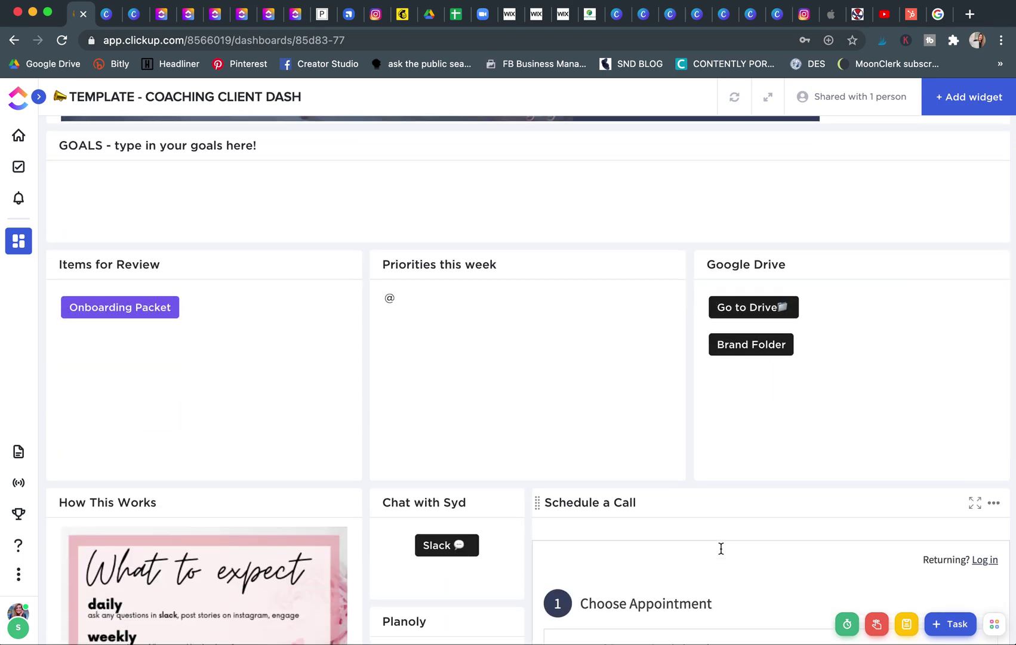
{"action": "scroll", "coordinate": [721, 548], "scroll_direction": "down", "scroll_amount": 3}
{"action": "scroll", "coordinate": [721, 548], "scroll_direction": "up", "scroll_amount": 3}
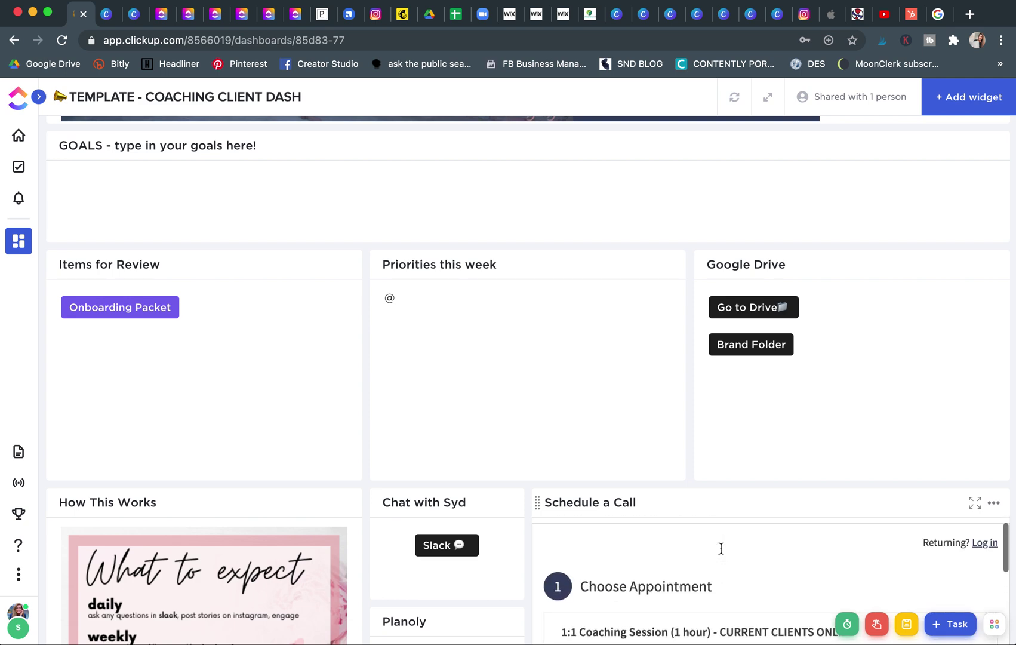
{"action": "scroll", "coordinate": [364, 565], "scroll_direction": "down", "scroll_amount": 7}
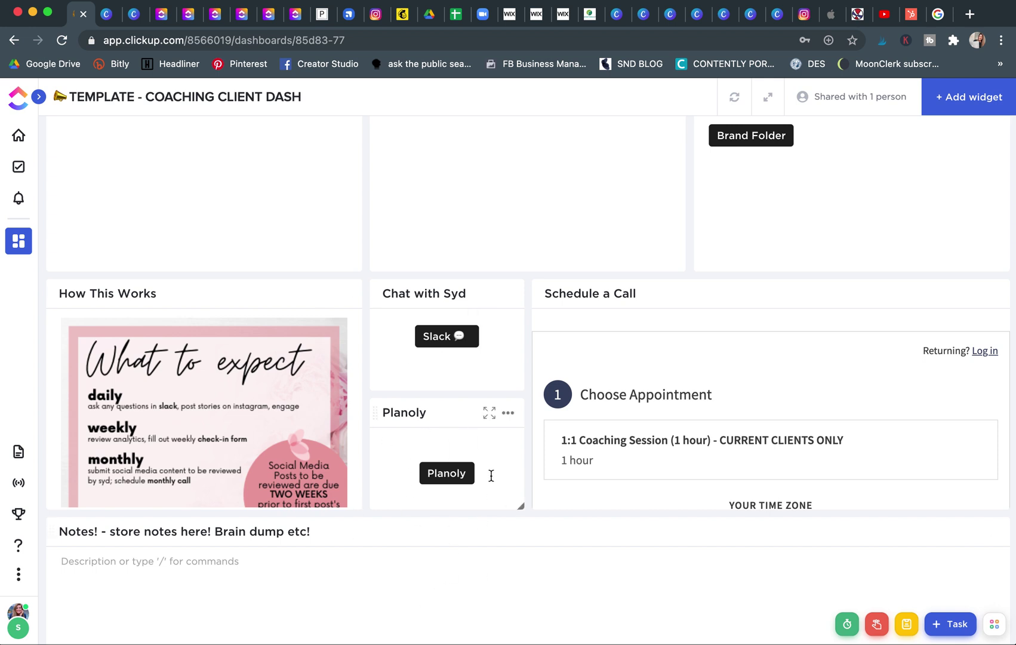
{"action": "scroll", "coordinate": [491, 475], "scroll_direction": "down", "scroll_amount": 3}
{"action": "scroll", "coordinate": [491, 473], "scroll_direction": "up", "scroll_amount": 3}
{"action": "scroll", "coordinate": [443, 500], "scroll_direction": "down", "scroll_amount": 5}
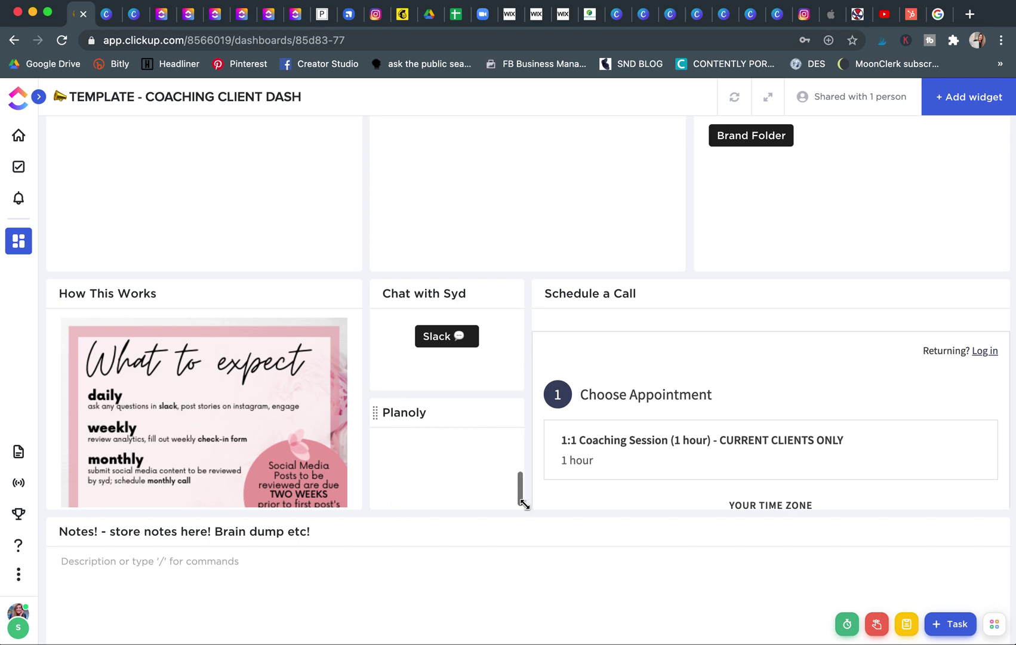
{"action": "scroll", "coordinate": [427, 491], "scroll_direction": "up", "scroll_amount": 5}
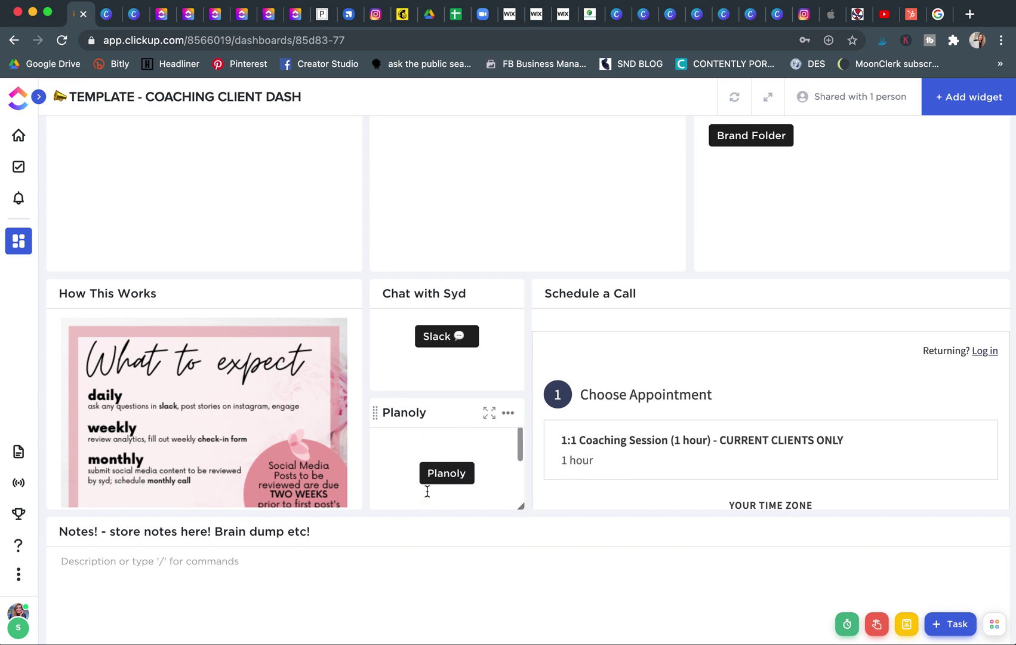
{"action": "scroll", "coordinate": [715, 405], "scroll_direction": "up", "scroll_amount": 3}
{"action": "scroll", "coordinate": [715, 405], "scroll_direction": "down", "scroll_amount": 3}
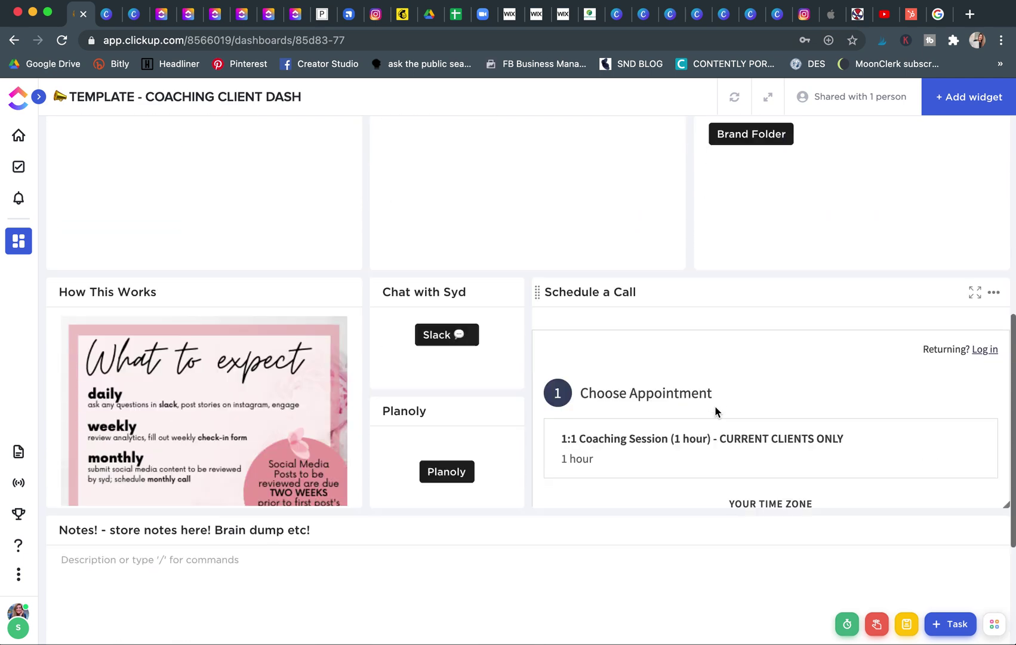
{"action": "scroll", "coordinate": [851, 443], "scroll_direction": "down", "scroll_amount": 5}
{"action": "scroll", "coordinate": [853, 449], "scroll_direction": "up", "scroll_amount": 5}
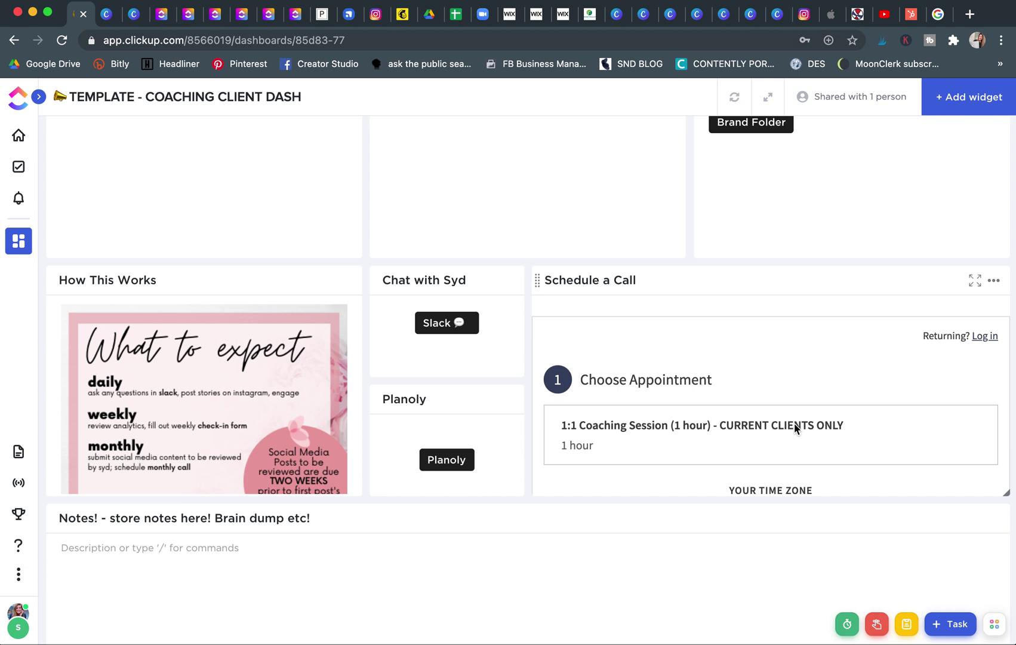
{"action": "scroll", "coordinate": [795, 427], "scroll_direction": "down", "scroll_amount": 5}
{"action": "scroll", "coordinate": [795, 428], "scroll_direction": "up", "scroll_amount": 5}
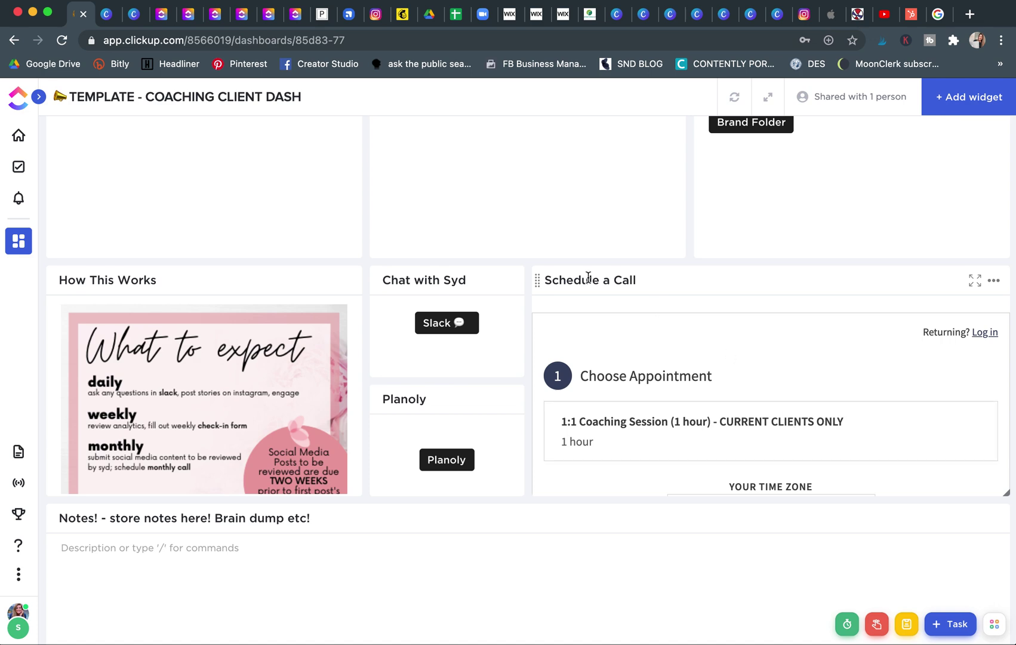
{"action": "scroll", "coordinate": [204, 578], "scroll_direction": "down", "scroll_amount": 4}
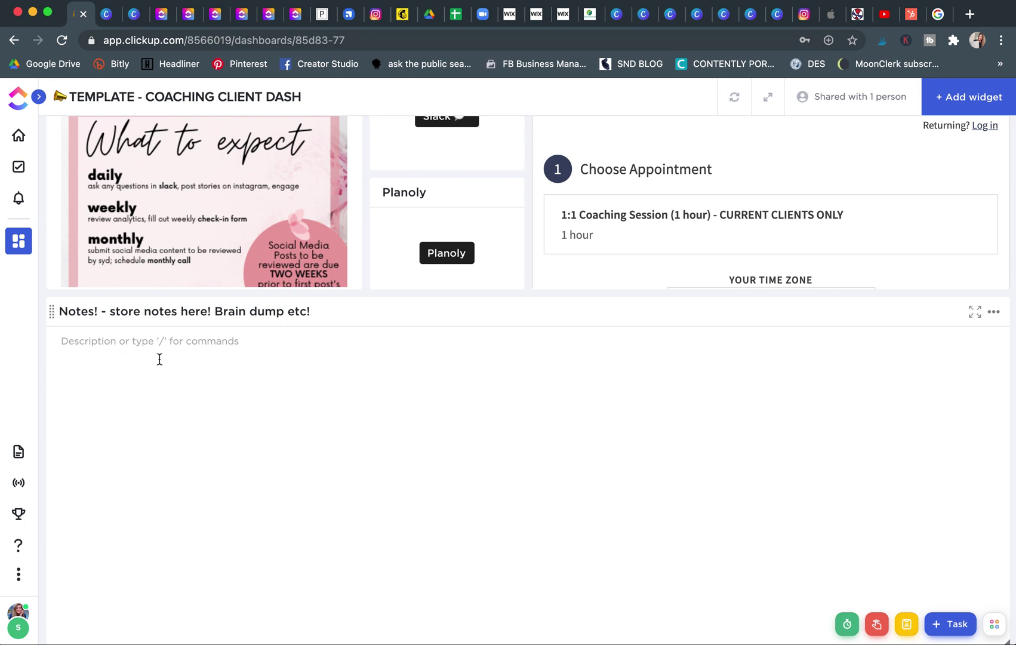
{"action": "scroll", "coordinate": [159, 359], "scroll_direction": "up", "scroll_amount": 5}
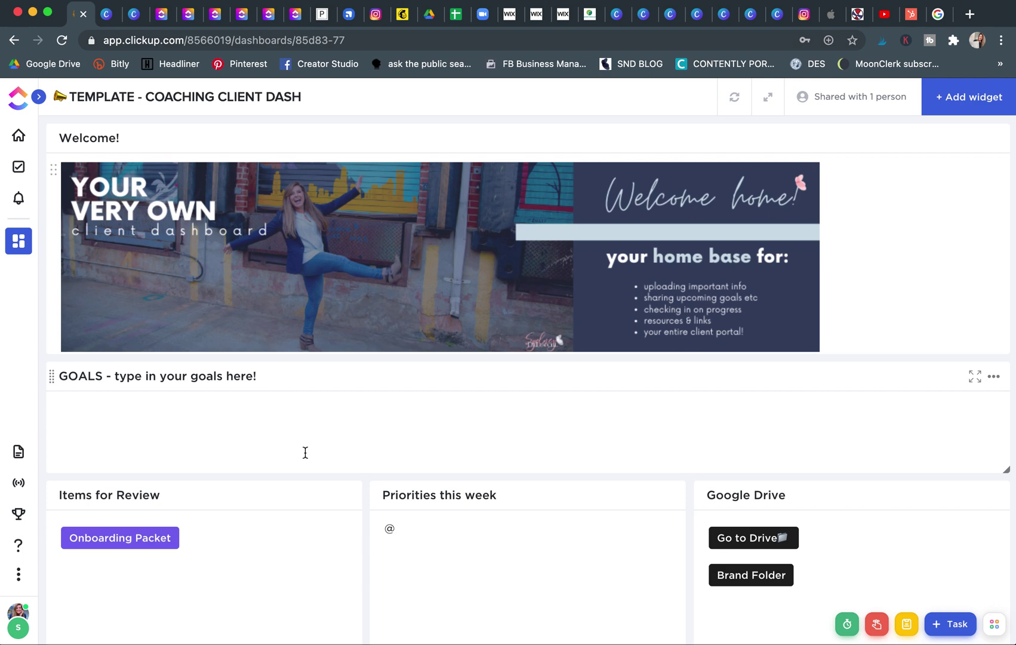
{"action": "scroll", "coordinate": [305, 452], "scroll_direction": "down", "scroll_amount": 4}
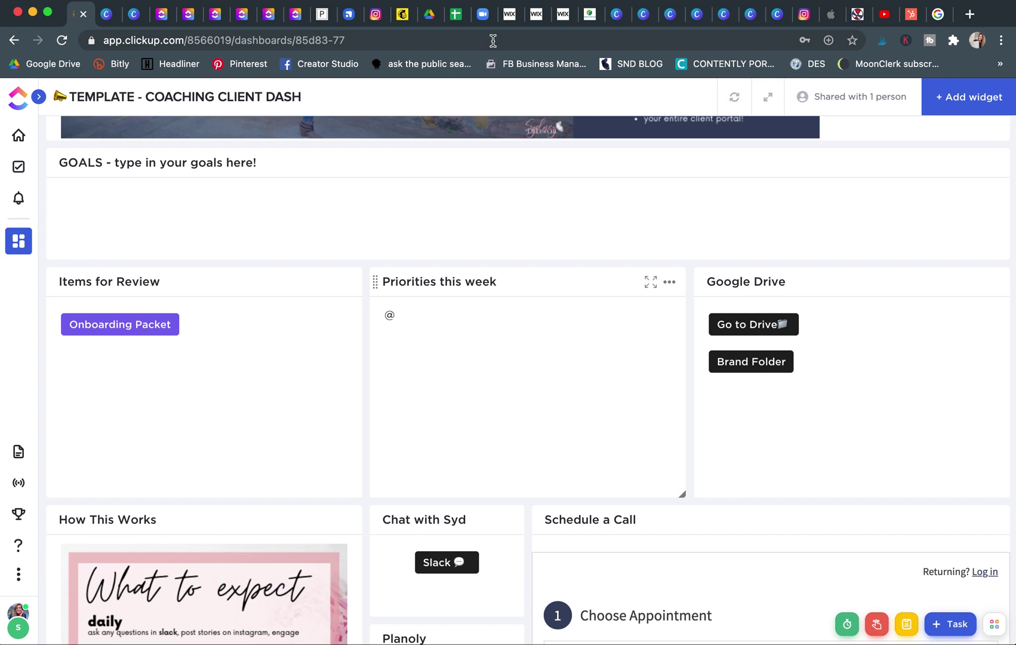
Open the TEMPLATE - SMM CLIENT DASH dashboard with the dashboards list collapsed
{"action": "left_click", "coordinate": [42, 99]}
{"action": "left_click", "coordinate": [147, 140]}
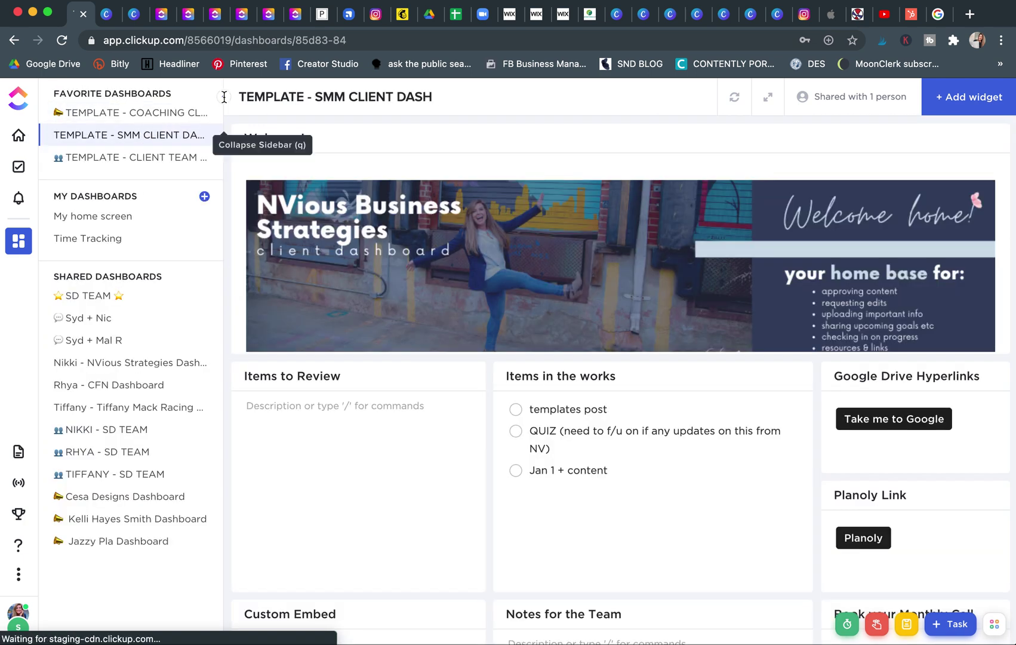
{"action": "left_click", "coordinate": [224, 97]}
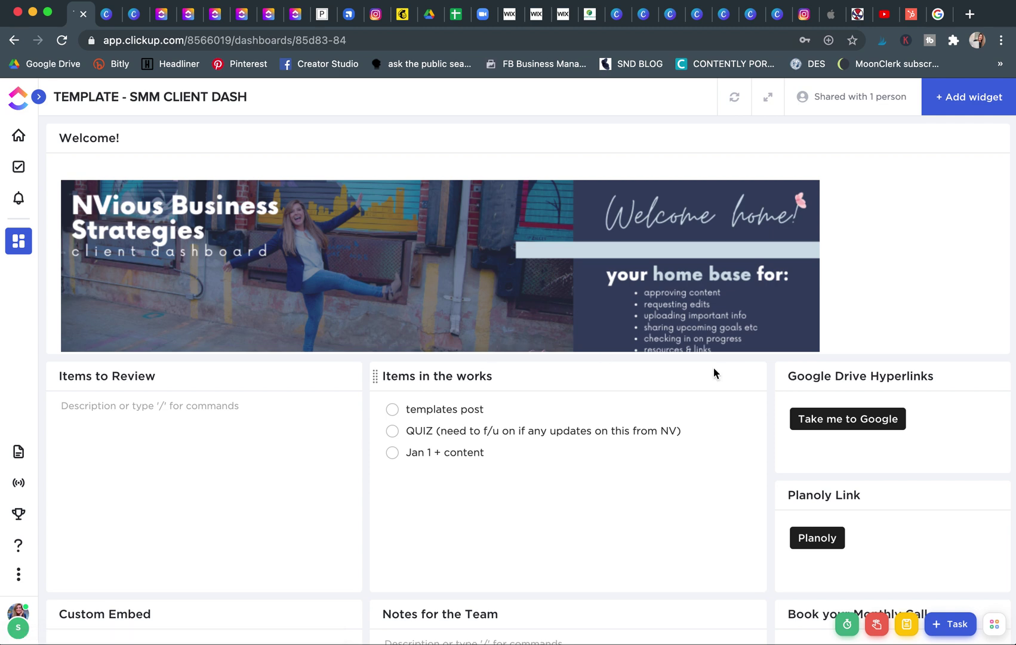
{"action": "scroll", "coordinate": [851, 258], "scroll_direction": "down", "scroll_amount": 2}
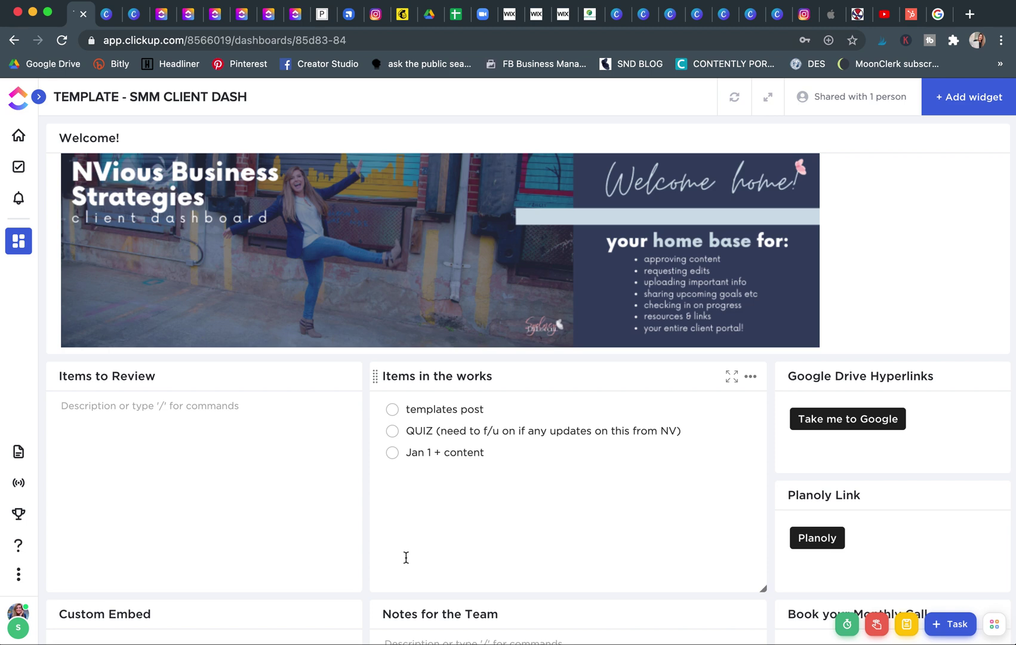
{"action": "scroll", "coordinate": [406, 557], "scroll_direction": "down", "scroll_amount": 5}
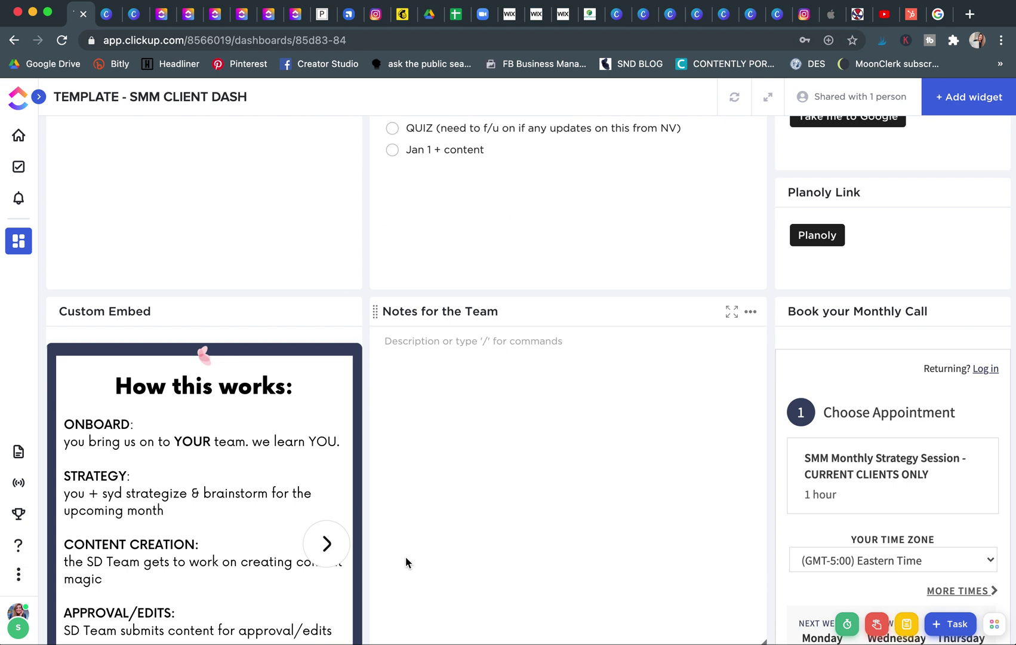
Advance the embedded slideshow from TIME ESTIMATES through to its final Questions? slide
{"action": "left_click", "coordinate": [327, 546]}
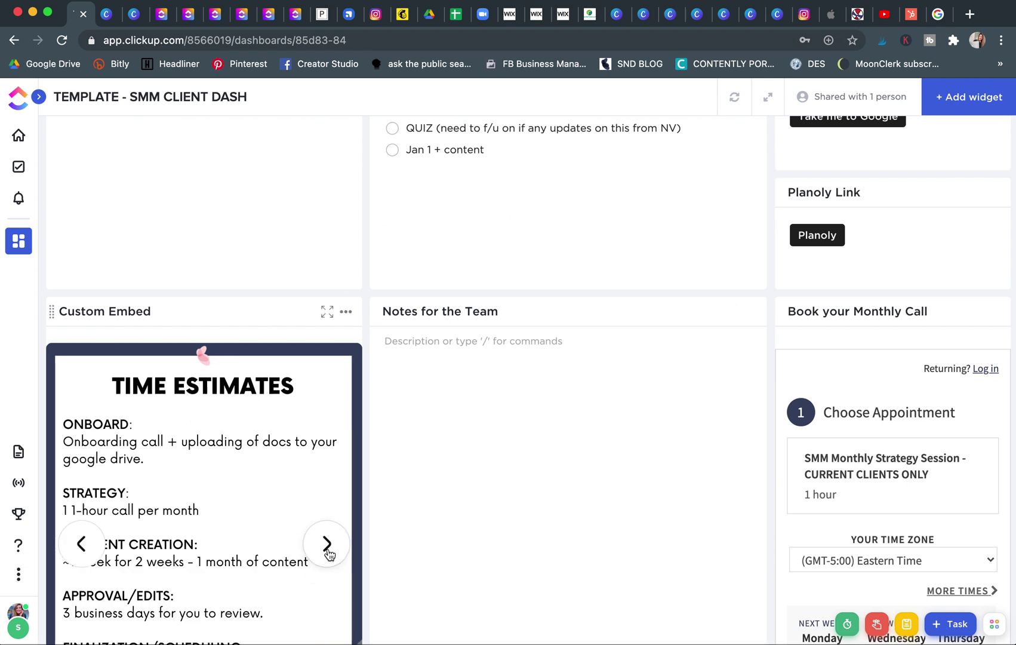
{"action": "left_click", "coordinate": [327, 545]}
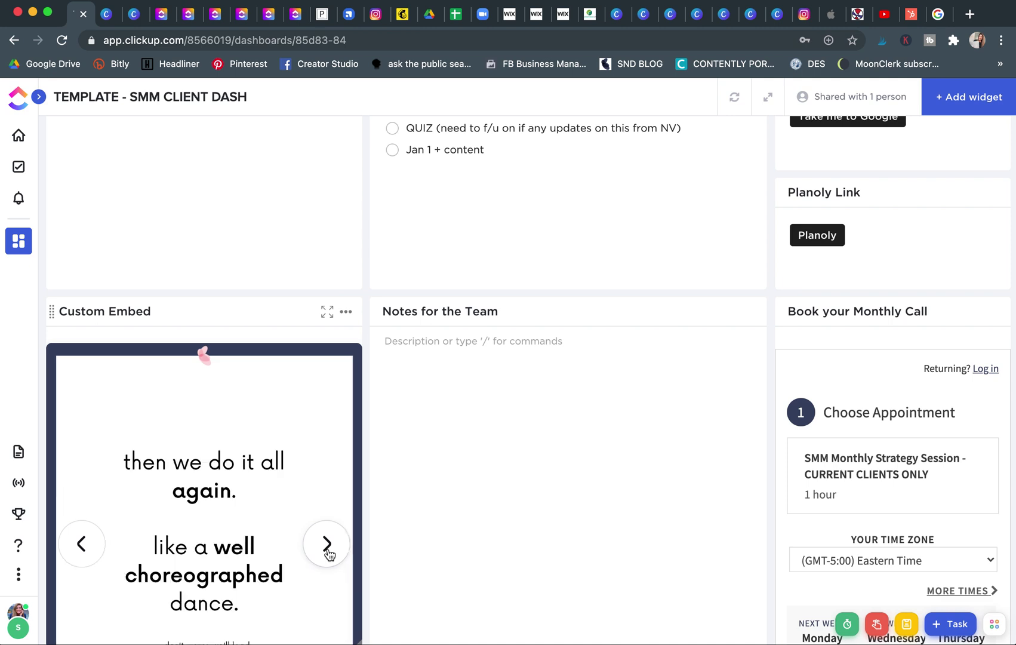
{"action": "left_click", "coordinate": [327, 545]}
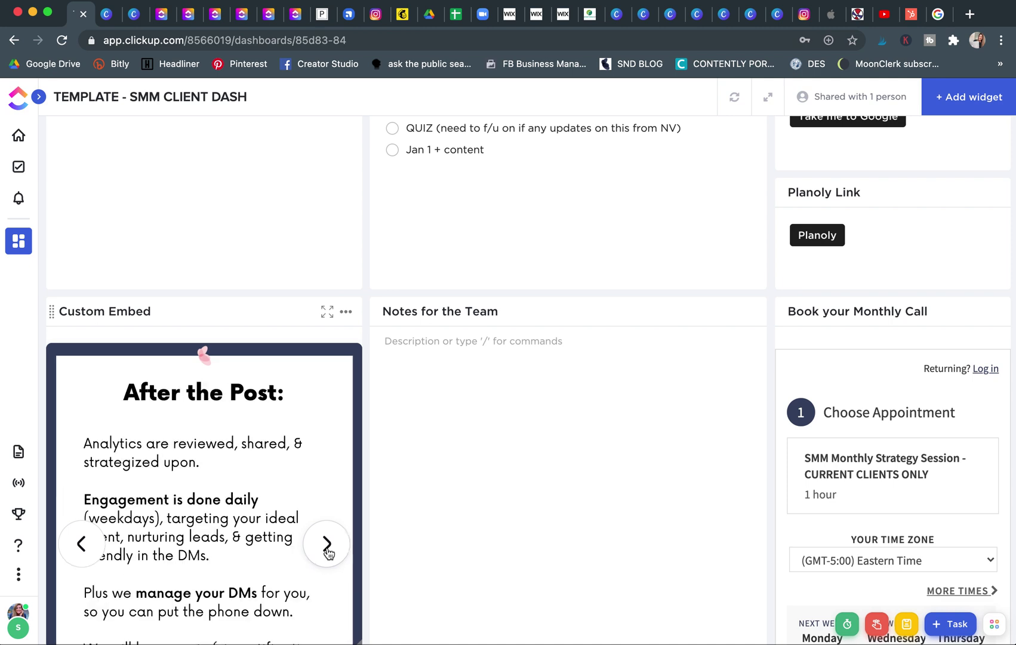
{"action": "left_click", "coordinate": [328, 548]}
Scroll back to the top of the dashboard and show the dashboards list
{"action": "scroll", "coordinate": [460, 423], "scroll_direction": "up", "scroll_amount": 2}
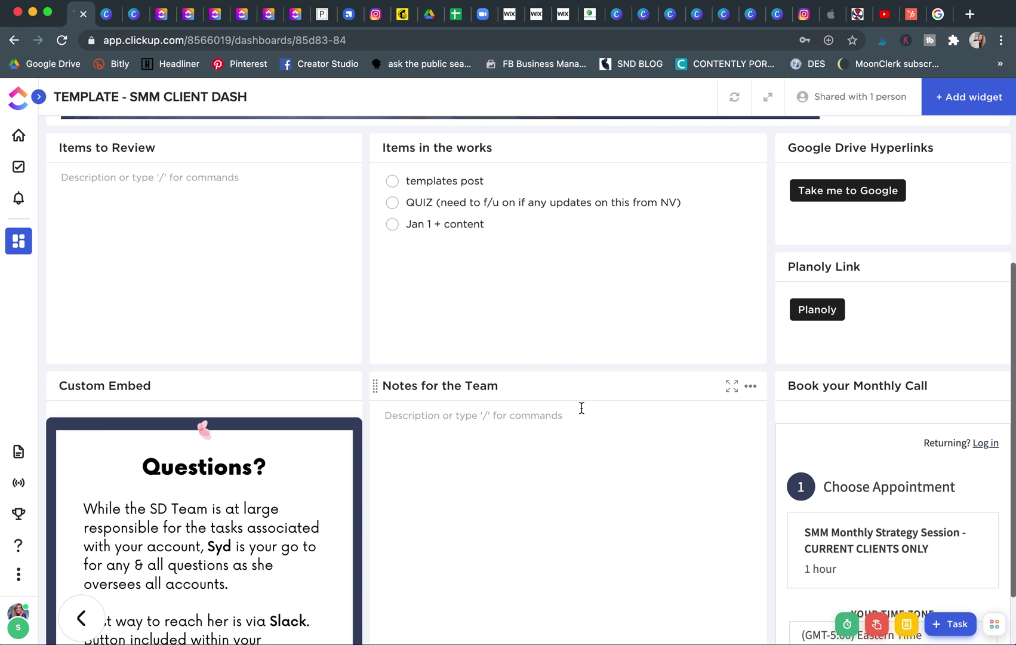
{"action": "scroll", "coordinate": [897, 521], "scroll_direction": "up", "scroll_amount": 5}
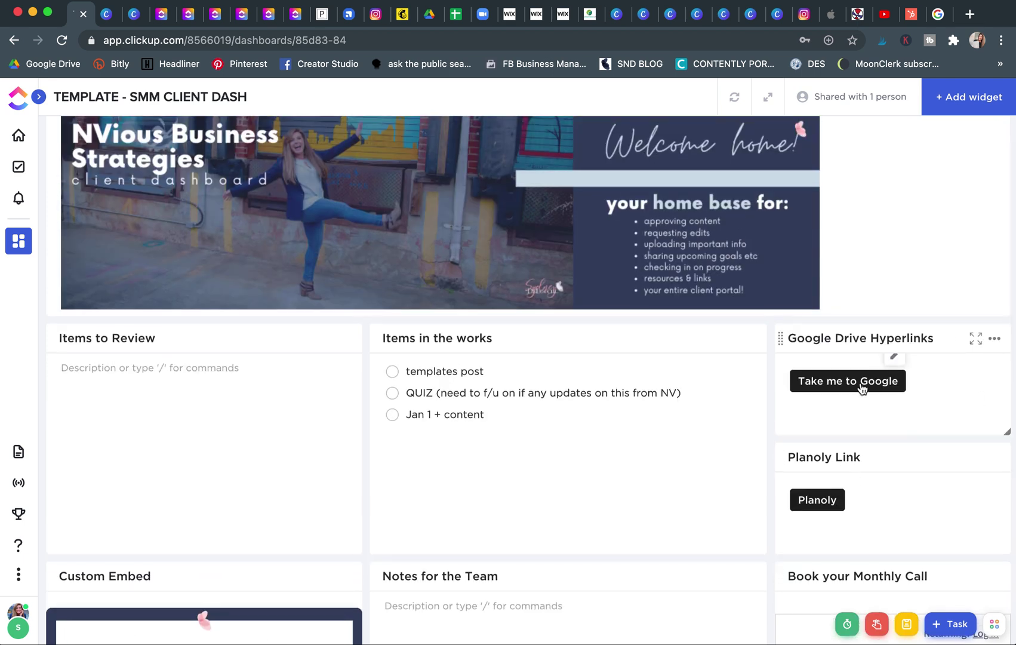
{"action": "left_click", "coordinate": [39, 98]}
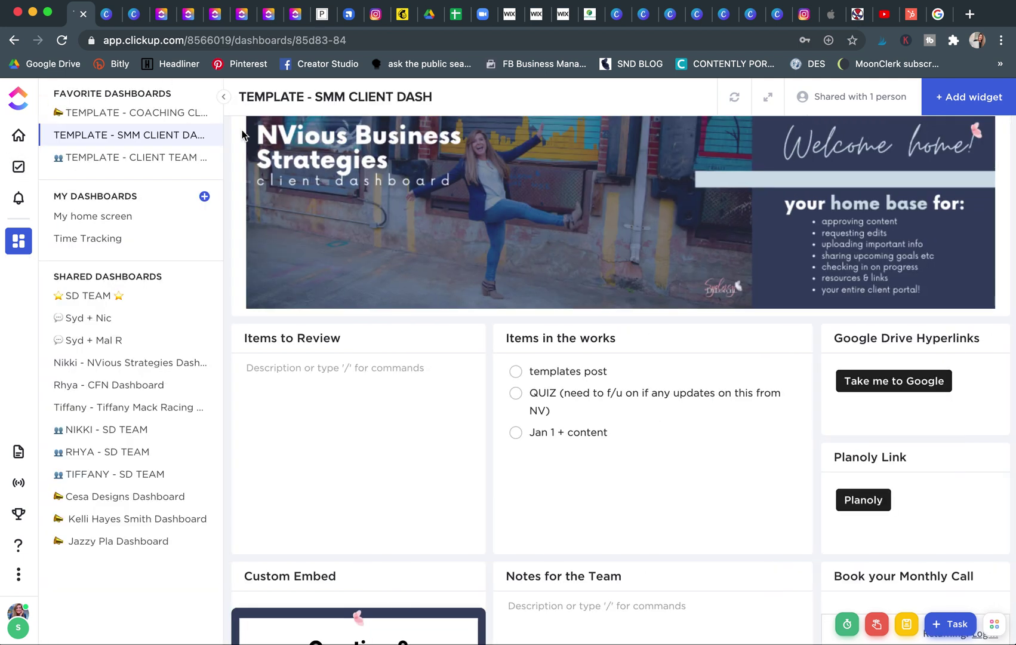
Open the NVious Strategies client dashboard with the dashboards list hidden
{"action": "left_click", "coordinate": [141, 364]}
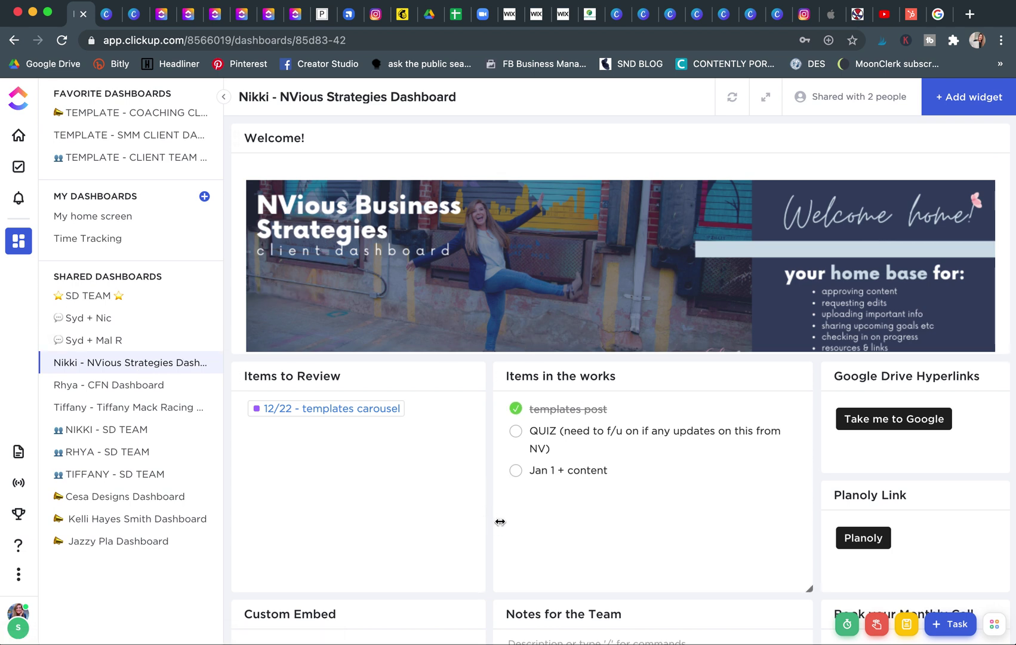
{"action": "scroll", "coordinate": [482, 369], "scroll_direction": "down", "scroll_amount": 2}
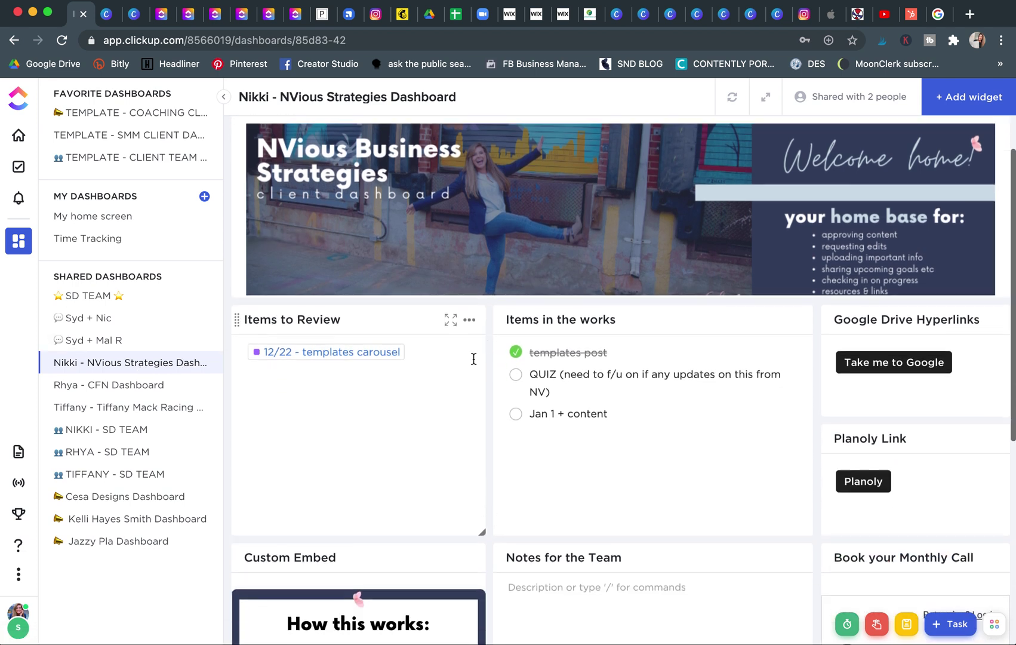
{"action": "left_click", "coordinate": [224, 97]}
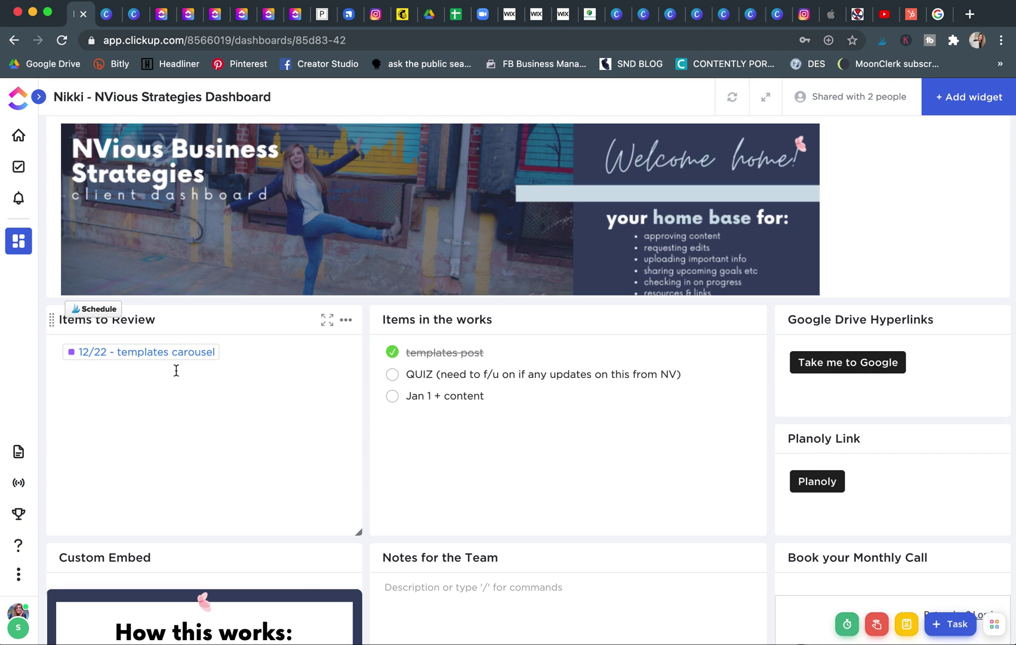
{"action": "mouse_move", "coordinate": [191, 362]}
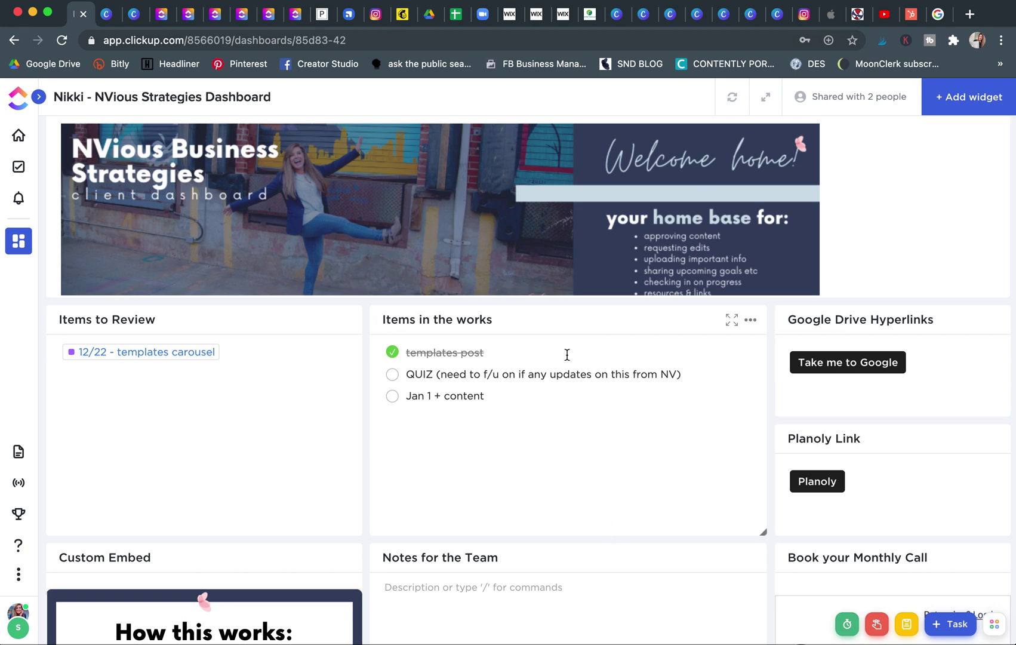
Scroll through the dashboard's widgets, then go to the Nikki Client Hub task board
{"action": "scroll", "coordinate": [529, 239], "scroll_direction": "down", "scroll_amount": 2}
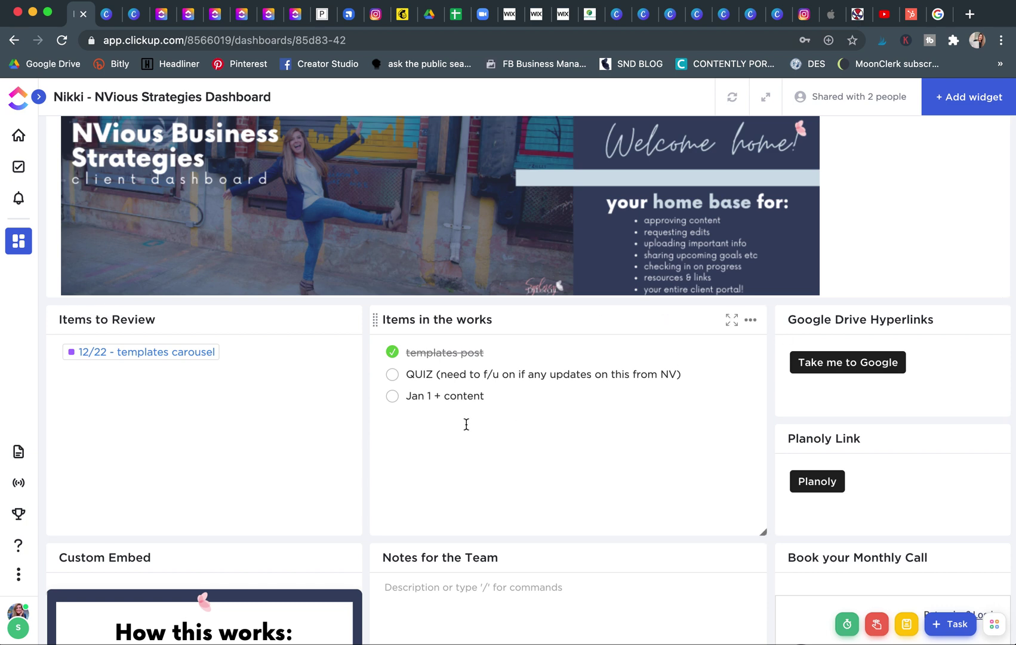
{"action": "scroll", "coordinate": [467, 424], "scroll_direction": "down", "scroll_amount": 5}
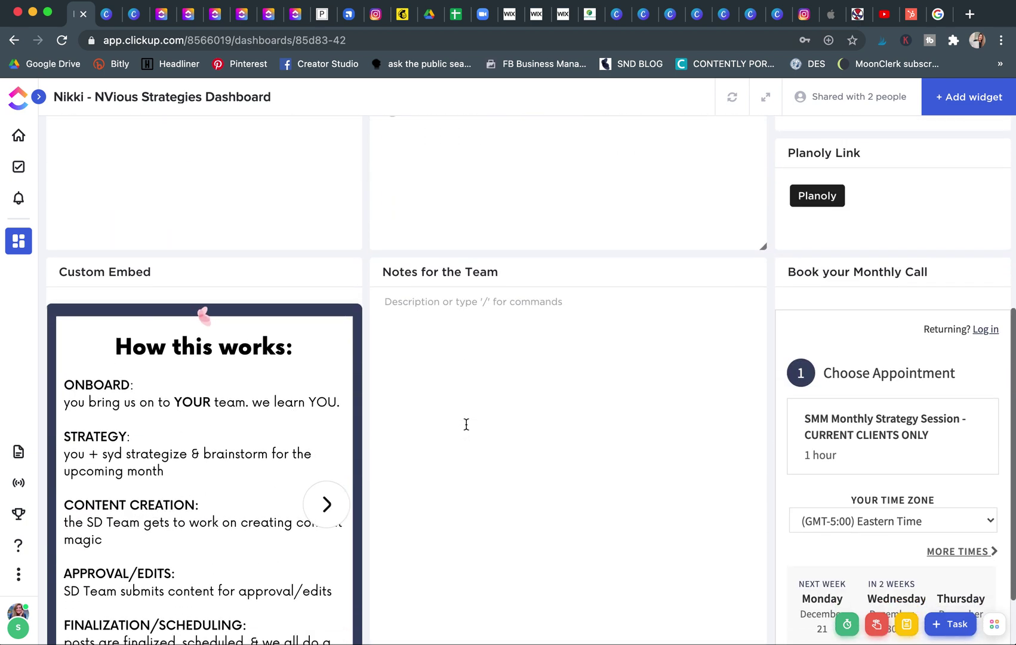
{"action": "scroll", "coordinate": [476, 170], "scroll_direction": "up", "scroll_amount": 2}
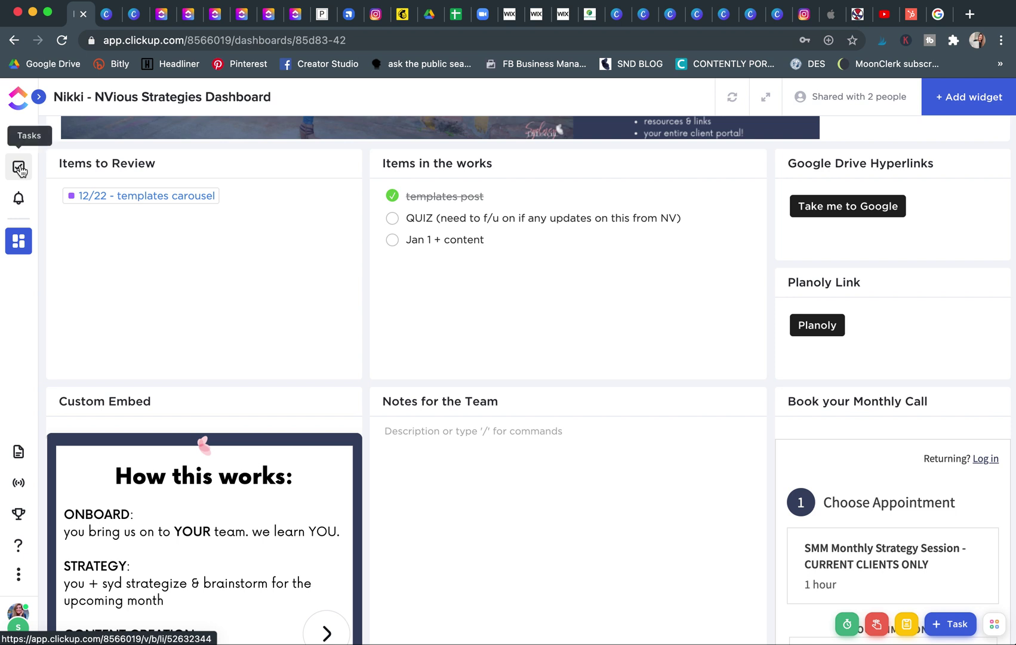
{"action": "left_click", "coordinate": [20, 169]}
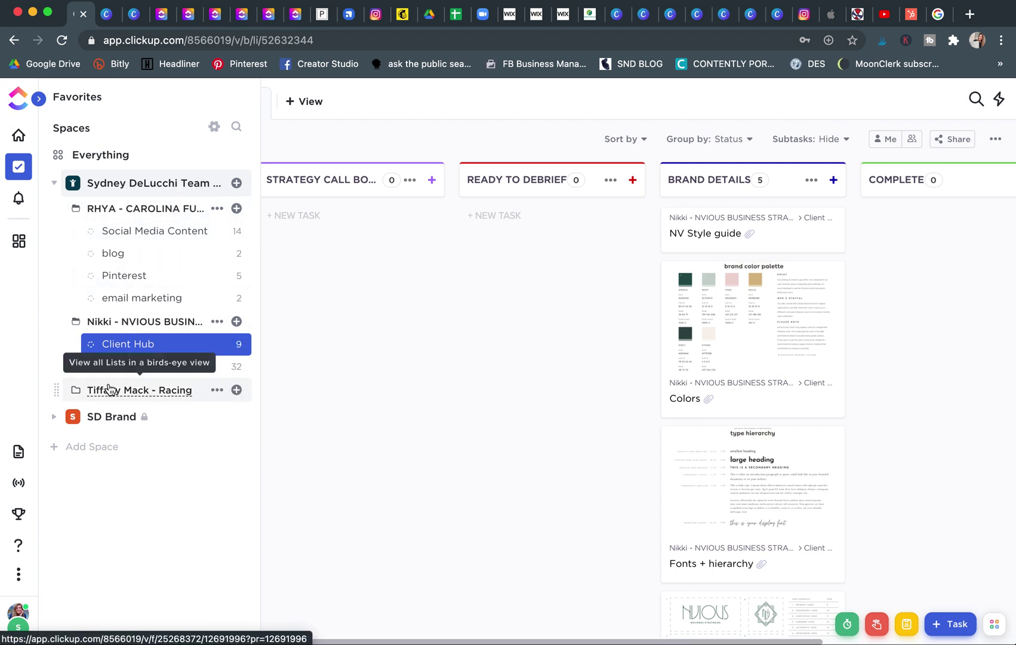
Open the Social Media Content board under NVious Business and look over its status columns
{"action": "left_click", "coordinate": [186, 375]}
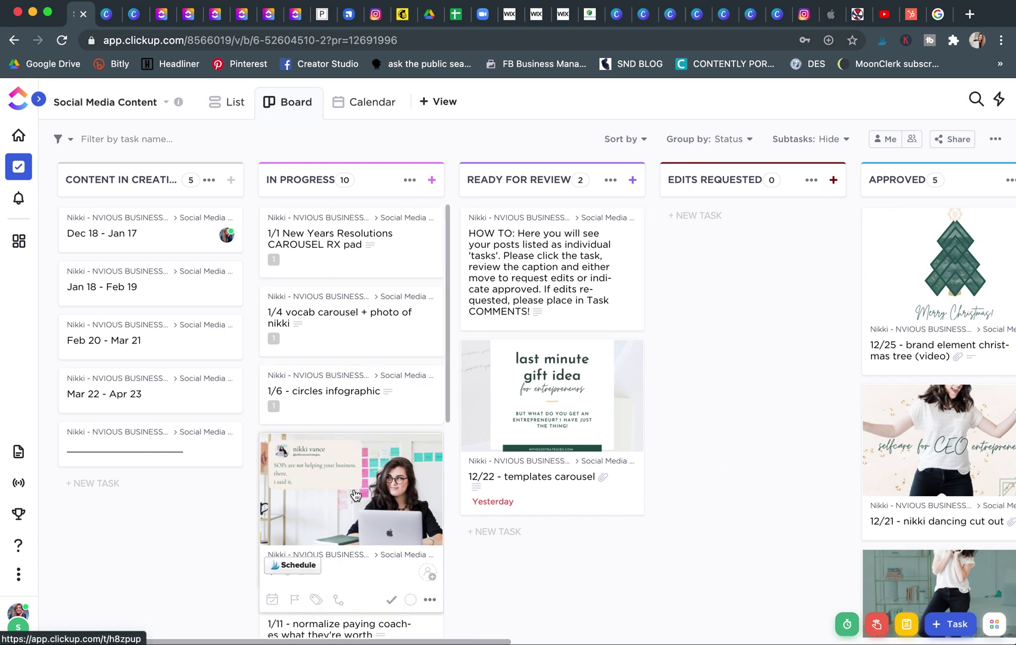
{"action": "scroll", "coordinate": [355, 494], "scroll_direction": "down", "scroll_amount": 4}
{"action": "scroll", "coordinate": [355, 494], "scroll_direction": "up", "scroll_amount": 4}
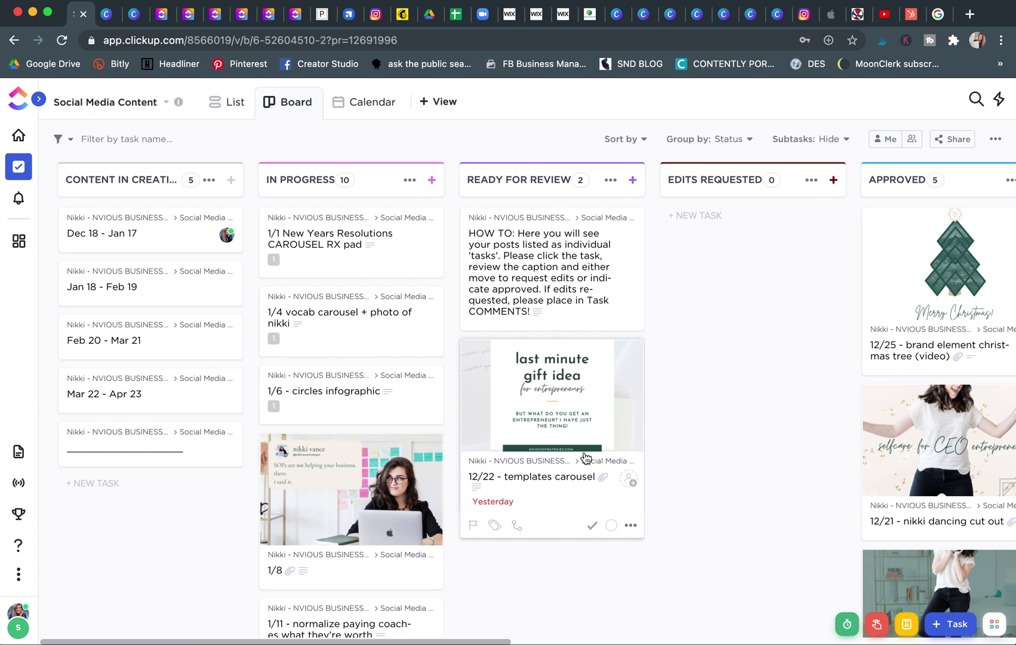
{"action": "left_click", "coordinate": [588, 403]}
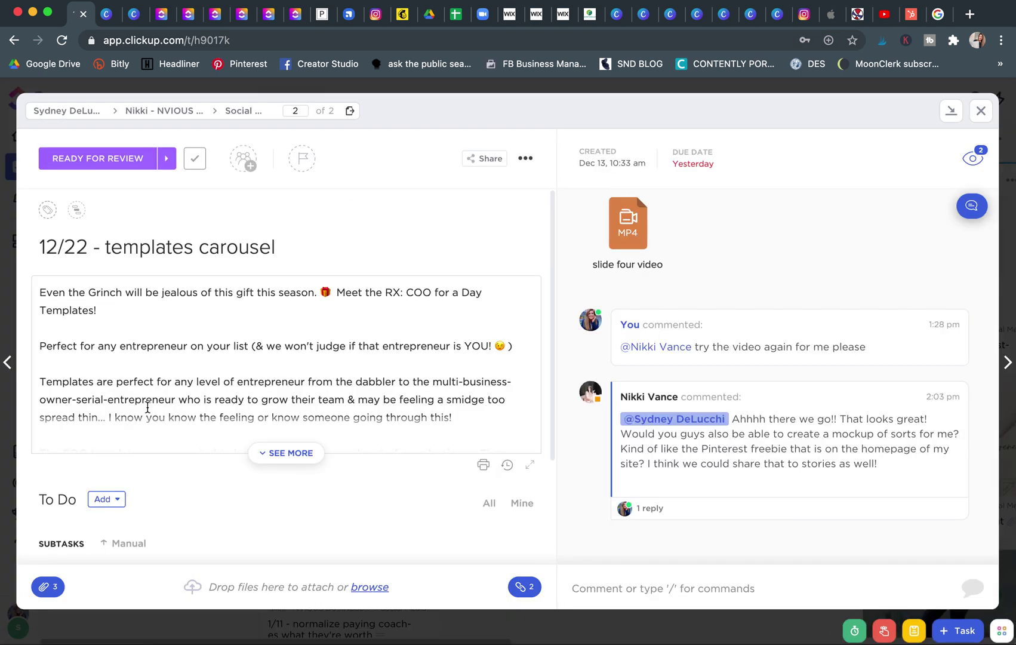
{"action": "scroll", "coordinate": [391, 282], "scroll_direction": "down", "scroll_amount": 5}
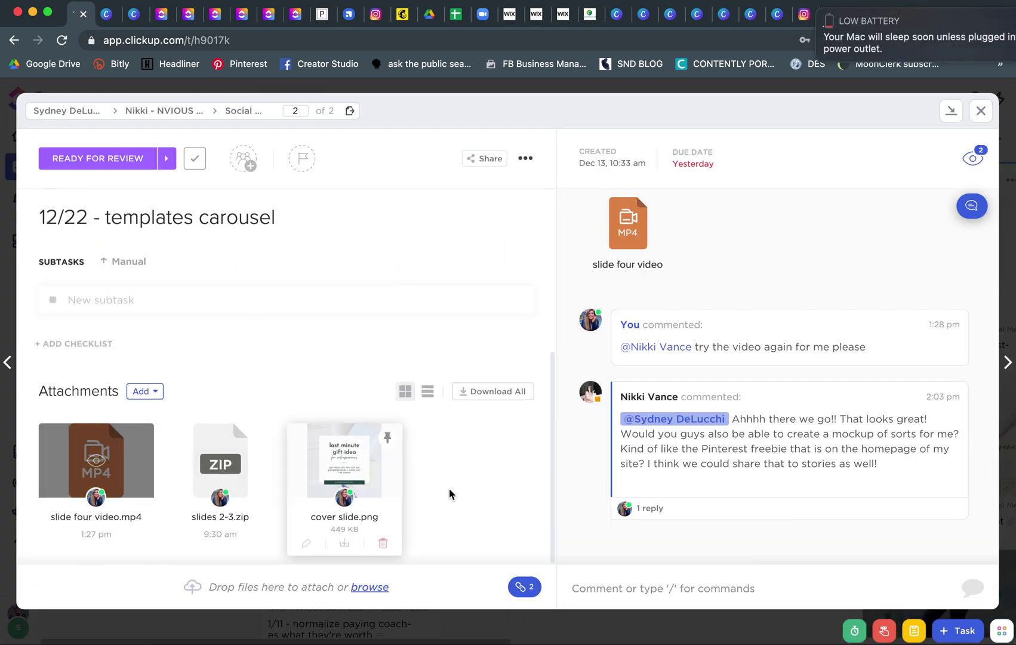
{"action": "left_click", "coordinate": [843, 49]}
{"action": "left_click", "coordinate": [981, 110]}
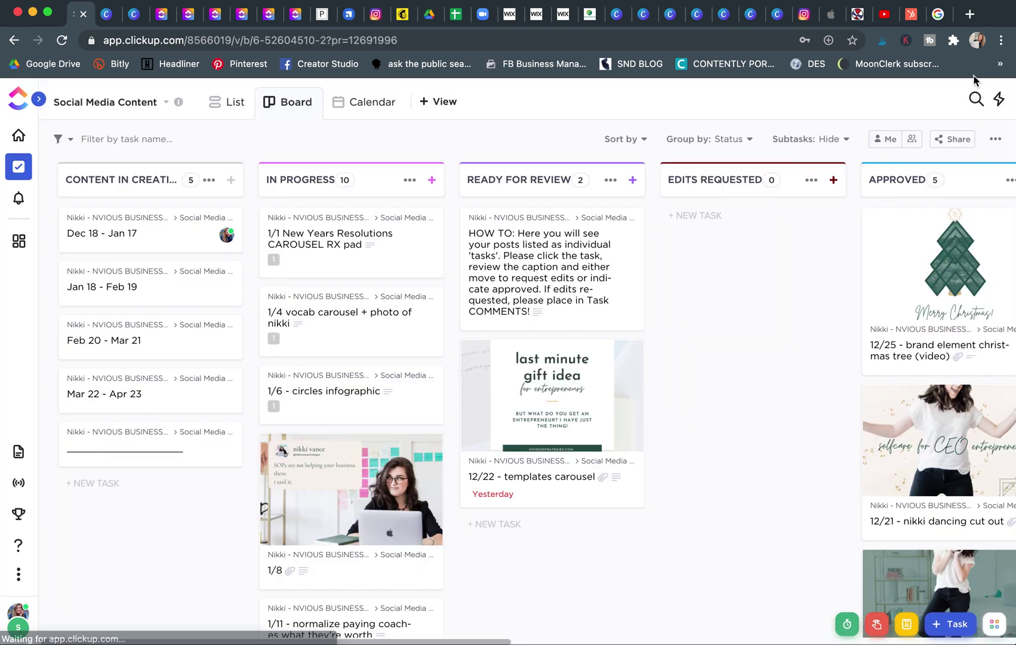
{"action": "left_click", "coordinate": [572, 395]}
{"action": "mouse_move", "coordinate": [572, 396]}
{"action": "left_mouse_down"}
{"action": "mouse_move", "coordinate": [681, 265]}
{"action": "mouse_move", "coordinate": [764, 247]}
{"action": "mouse_move", "coordinate": [642, 379]}
{"action": "mouse_move", "coordinate": [579, 403]}
{"action": "left_mouse_up"}
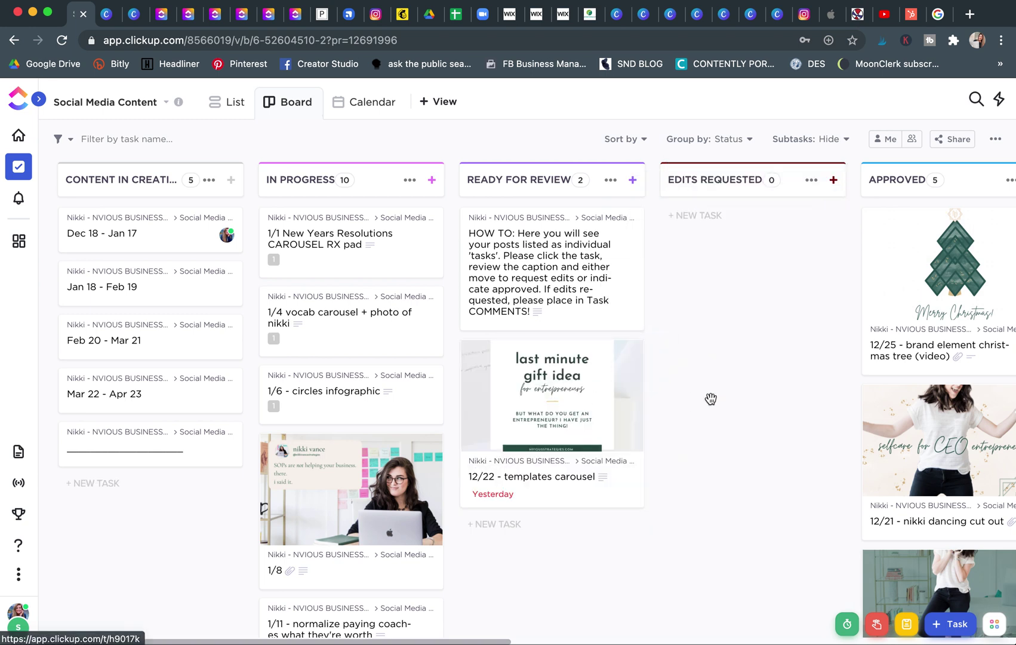
{"action": "scroll", "coordinate": [710, 399], "scroll_direction": "right", "scroll_amount": 5}
{"action": "scroll", "coordinate": [792, 531], "scroll_direction": "down", "scroll_amount": 8}
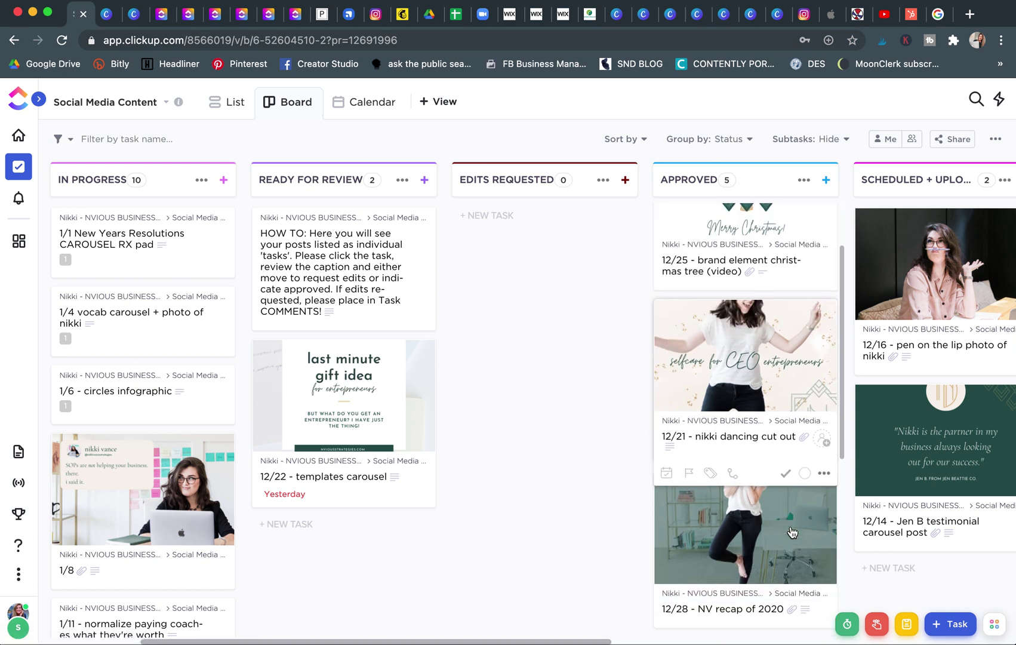
{"action": "scroll", "coordinate": [792, 532], "scroll_direction": "up", "scroll_amount": 5}
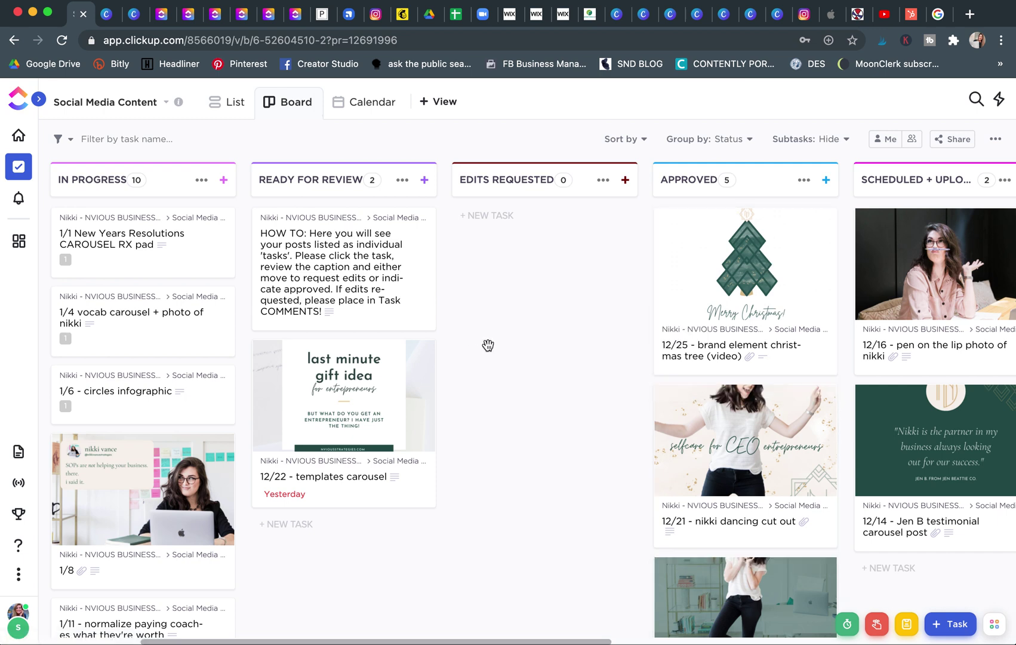
{"action": "scroll", "coordinate": [487, 345], "scroll_direction": "left", "scroll_amount": 4}
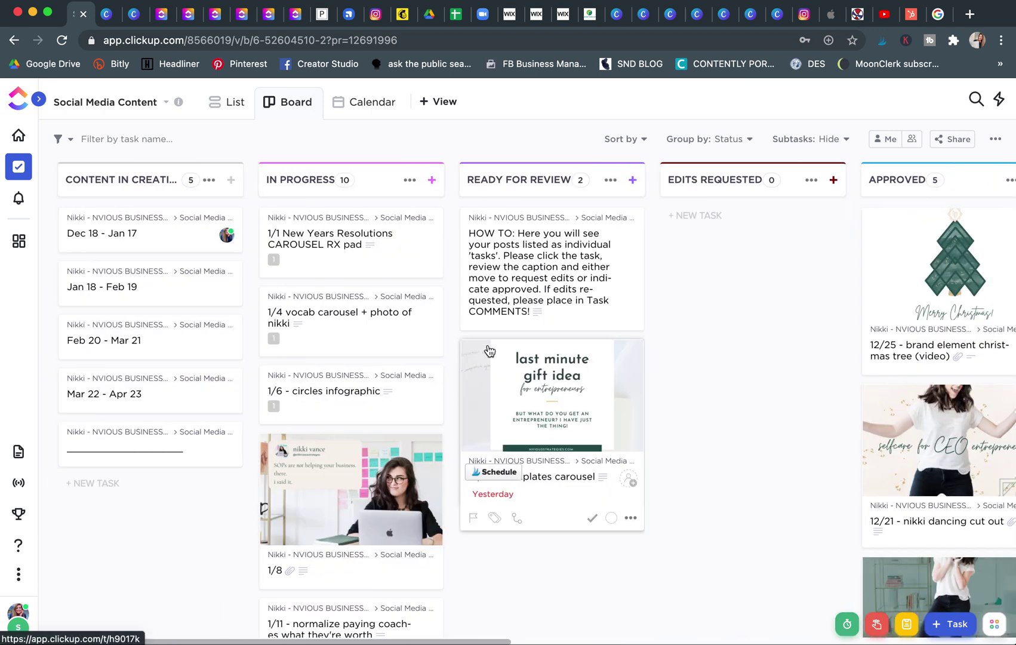
{"action": "mouse_move", "coordinate": [19, 203]}
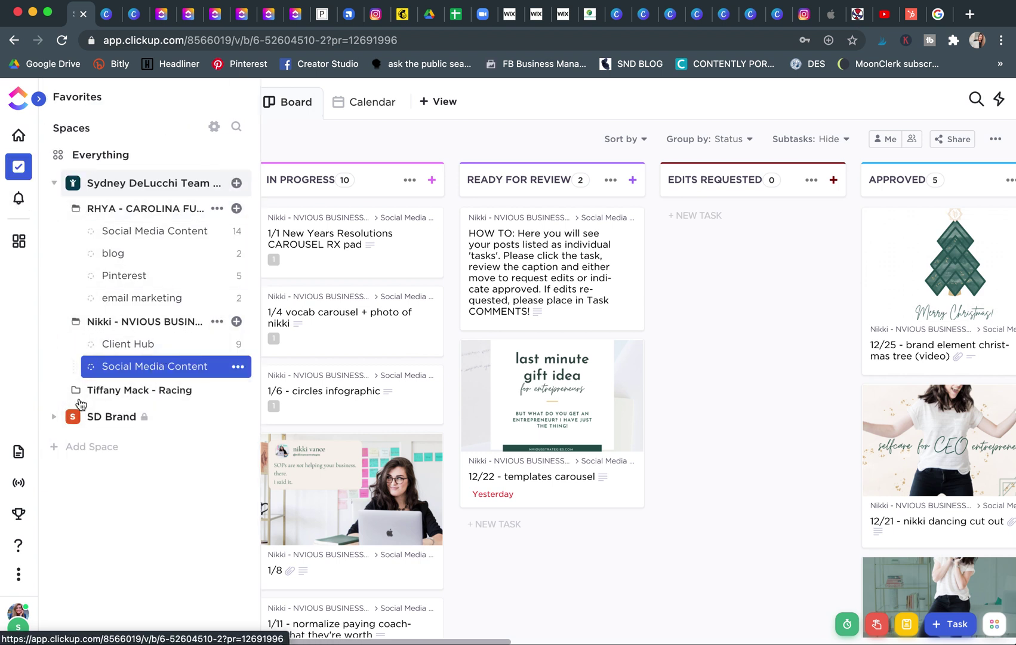
Expand SD Brand and Coaching Clients, then open the first coaching client's task board
{"action": "left_click", "coordinate": [54, 416]}
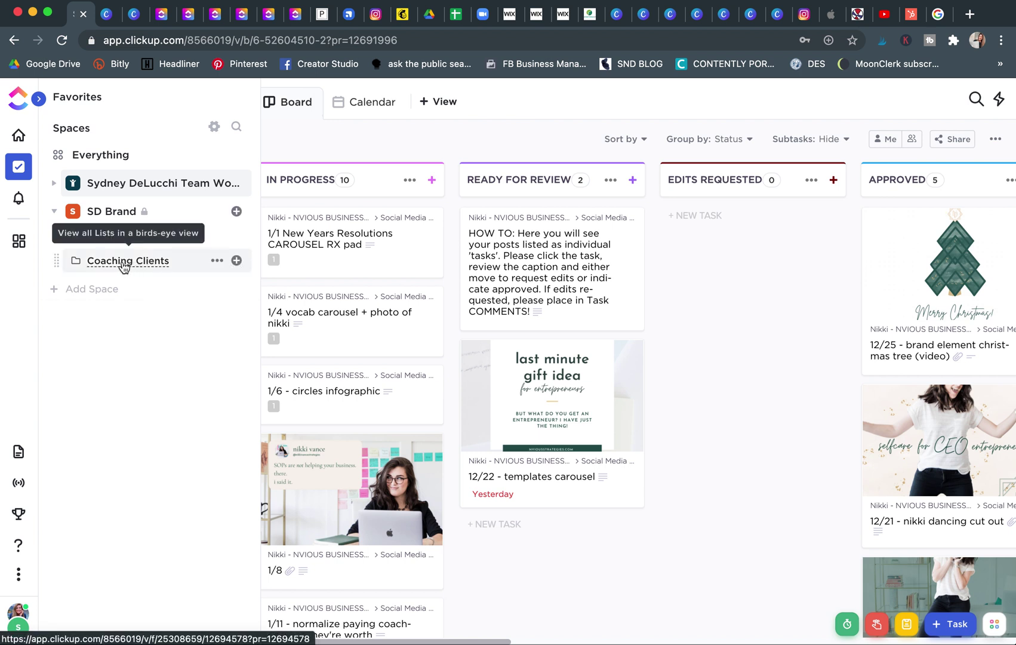
{"action": "left_click", "coordinate": [76, 263]}
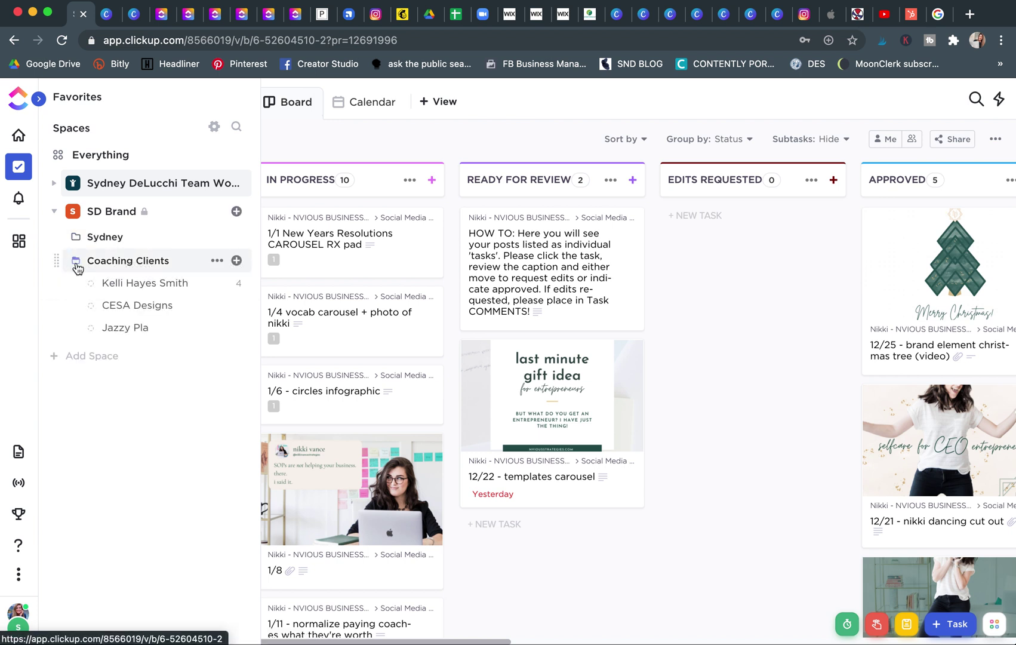
{"action": "left_click", "coordinate": [113, 284]}
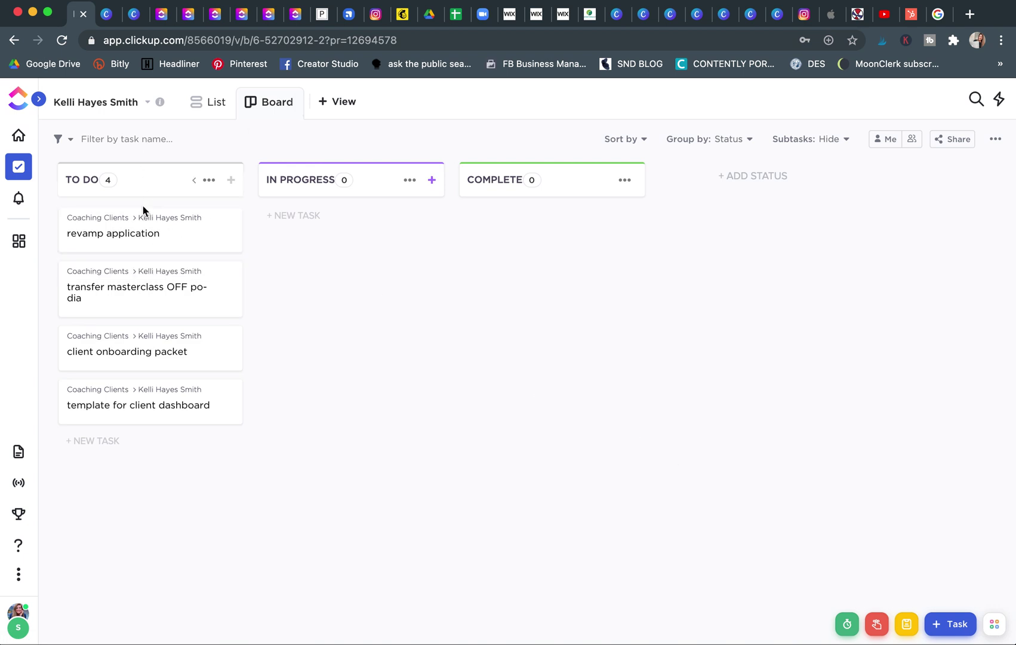
{"action": "mouse_move", "coordinate": [151, 379]}
Open the revamp application task and write a description with a person mention and UPDDATE
{"action": "left_click", "coordinate": [179, 241]}
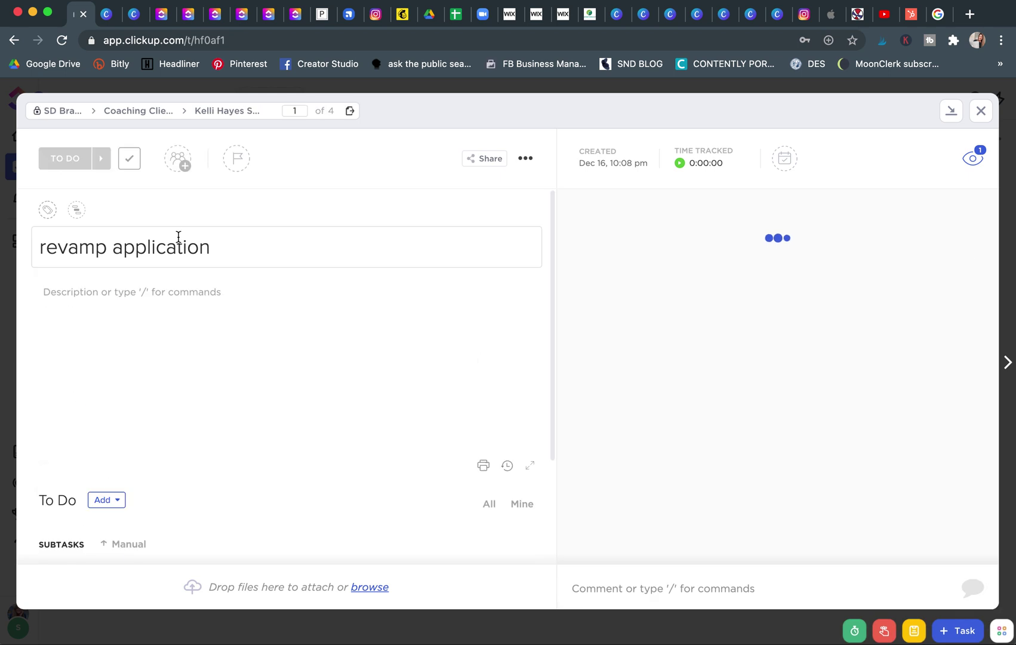
{"action": "left_click", "coordinate": [131, 289]}
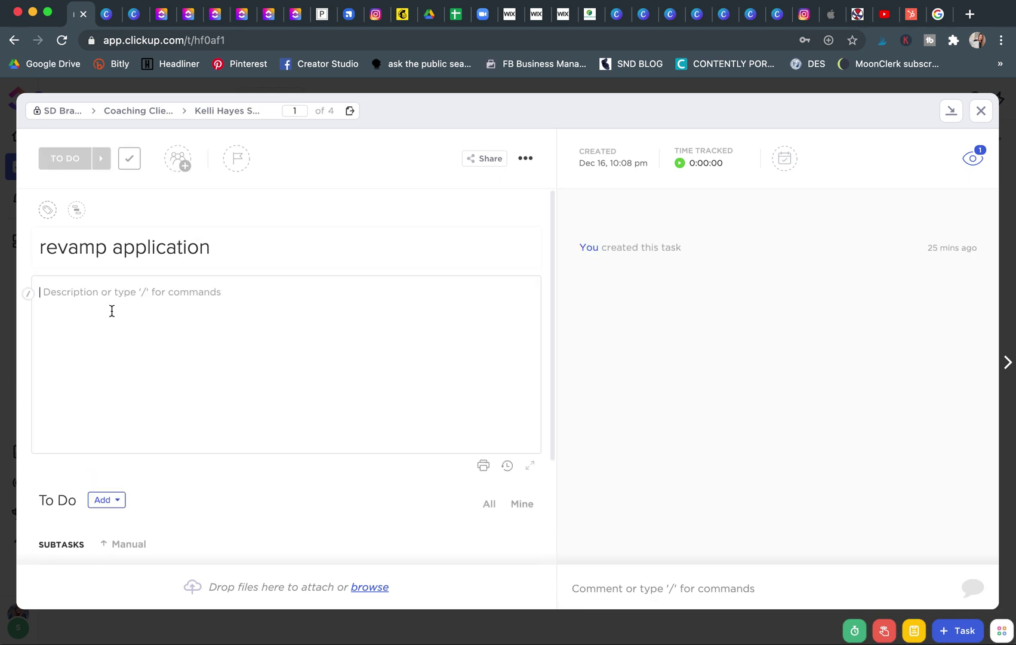
{"action": "type", "text": "@SYD"}
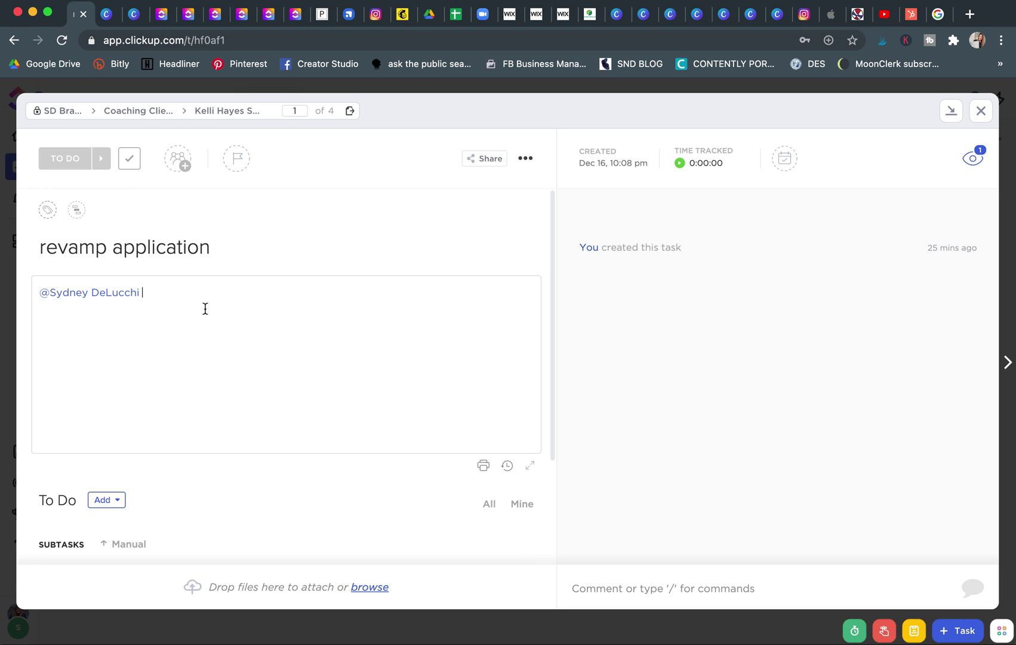
{"action": "type", "text": "UPDDATE"}
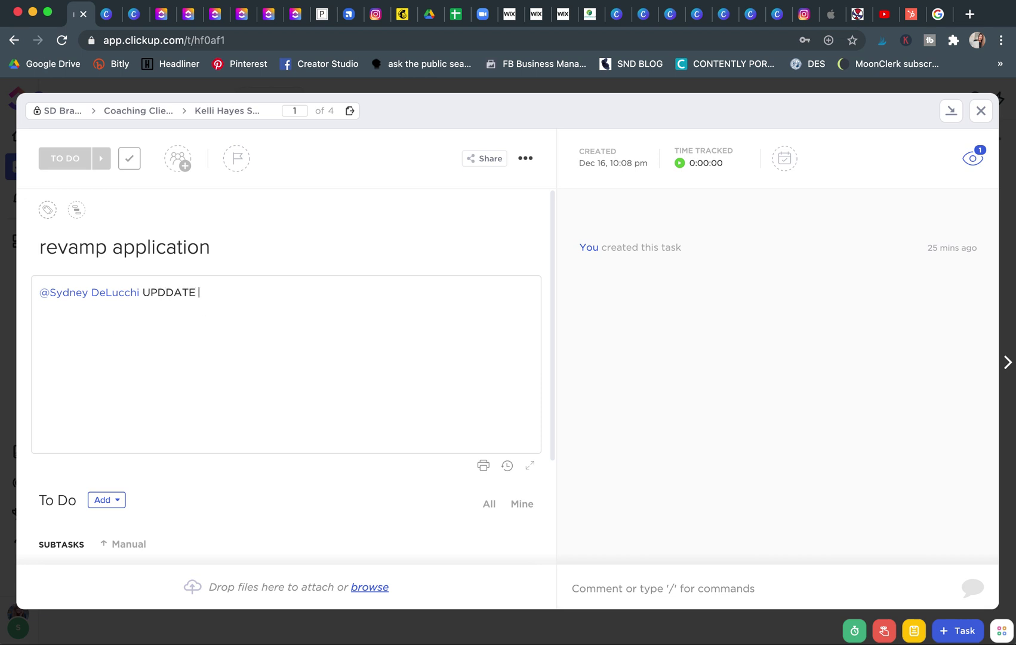
Try starting a person mention in the comment box, then erase it
{"action": "left_click", "coordinate": [714, 594]}
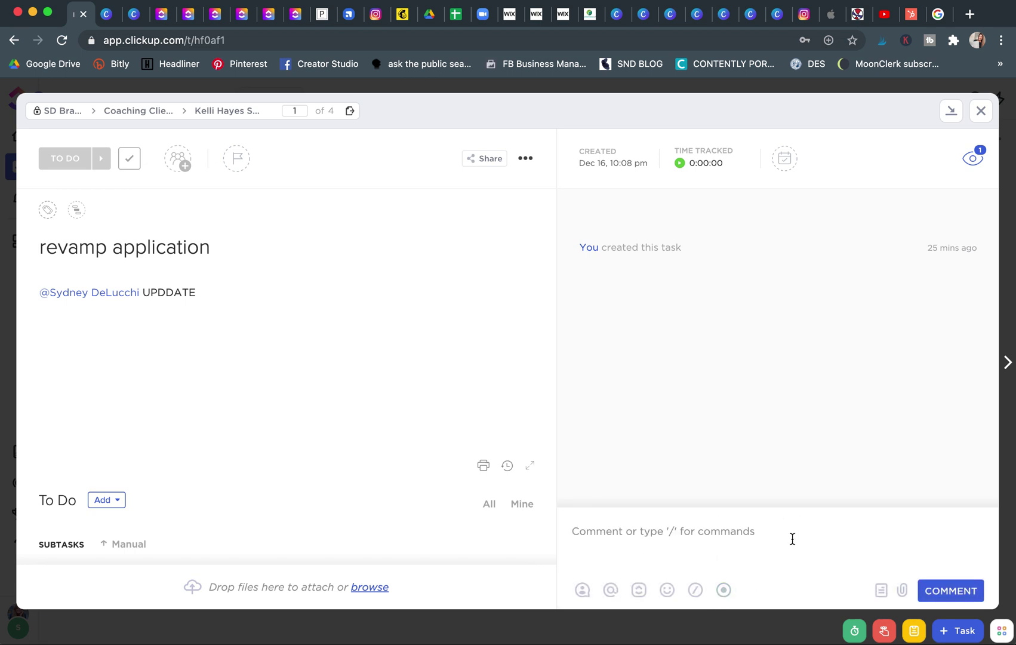
{"action": "type", "text": "@ME"}
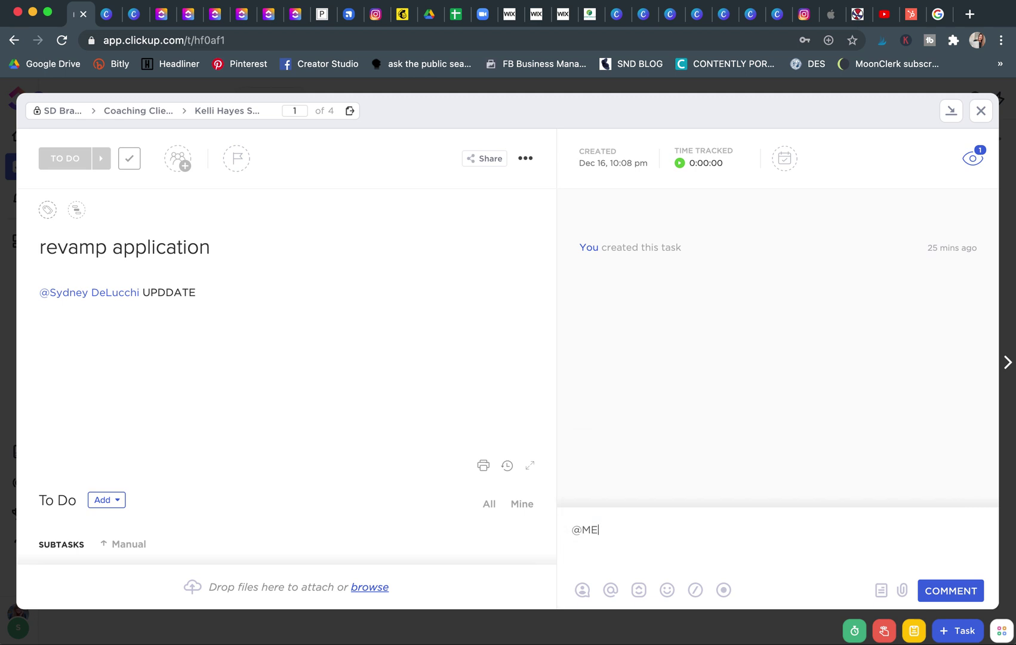
{"action": "key", "text": "BackSpace"}
{"action": "key", "text": "BackSpace"}
{"action": "type", "text": "SE"}
{"action": "key", "text": "BackSpace"}
{"action": "type", "text": "Y"}
{"action": "key", "text": "BackSpace"}
{"action": "key", "text": "BackSpace"}
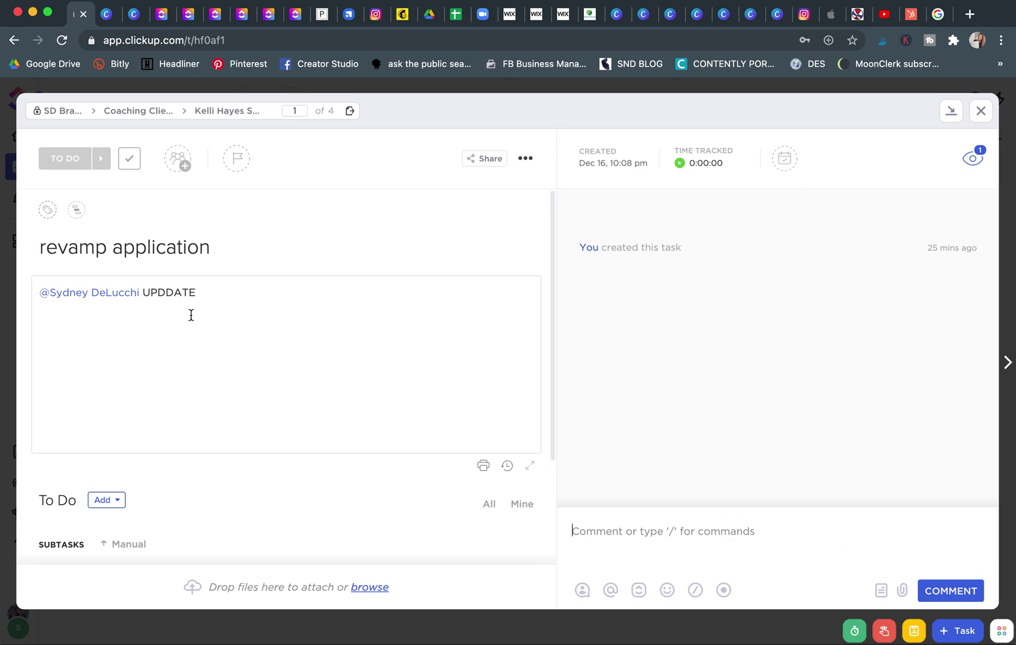
Delete the mention so the description reads only UPDDATE, and close the task
{"action": "left_click_drag", "start_coordinate": [144, 294], "coordinate": [37, 299]}
{"action": "key", "text": "BackSpace"}
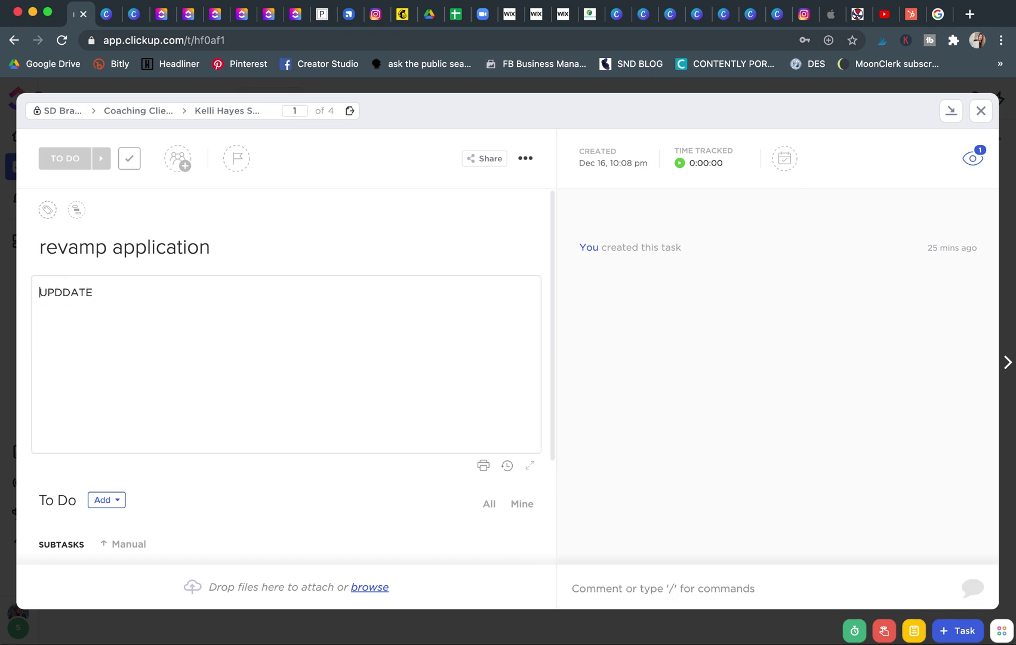
{"action": "left_click", "coordinate": [982, 111]}
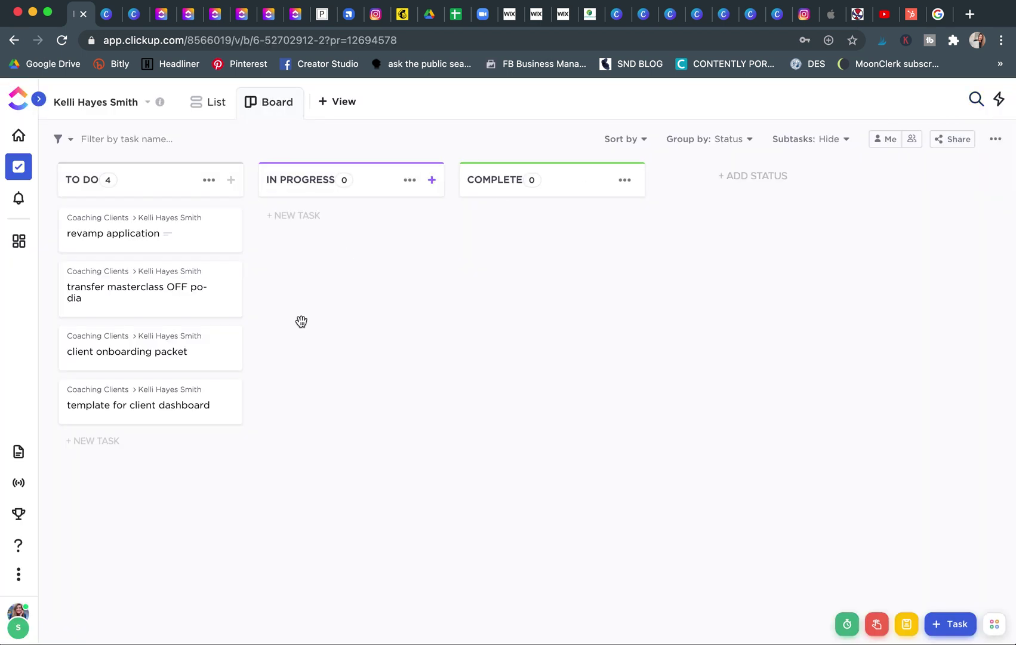
{"action": "mouse_move", "coordinate": [129, 228]}
{"action": "left_mouse_down"}
{"action": "mouse_move", "coordinate": [278, 218]}
{"action": "mouse_move", "coordinate": [323, 236]}
{"action": "mouse_move", "coordinate": [137, 206]}
{"action": "mouse_move", "coordinate": [136, 218]}
{"action": "left_mouse_up"}
{"action": "mouse_move", "coordinate": [24, 178]}
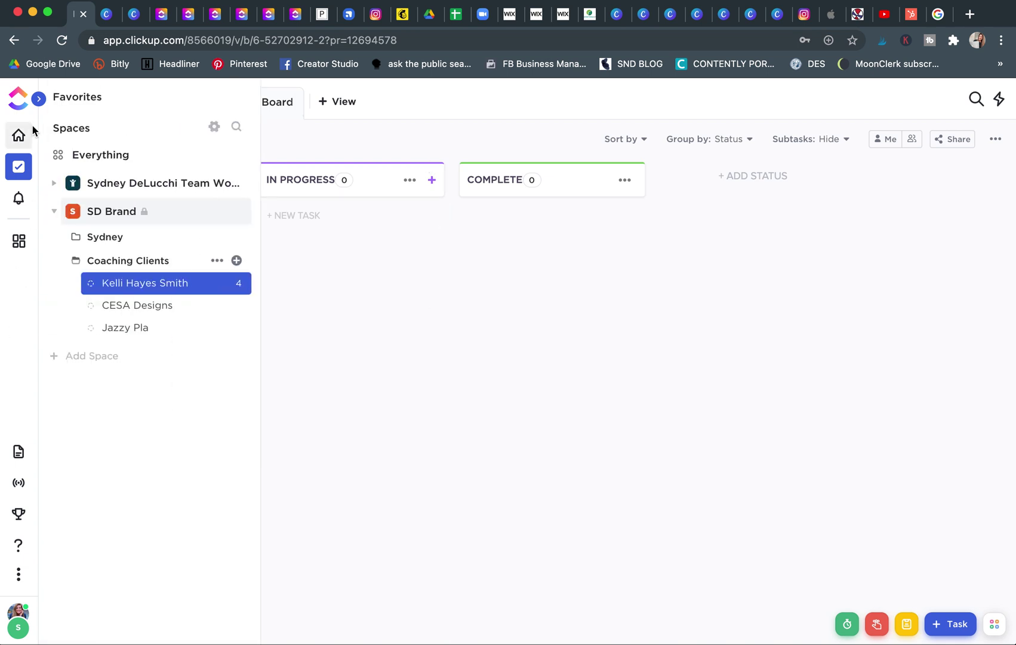
Open the coaching client's dashboard from Shared Dashboards and launch its example onboarding packet in Canva
{"action": "left_click", "coordinate": [20, 242]}
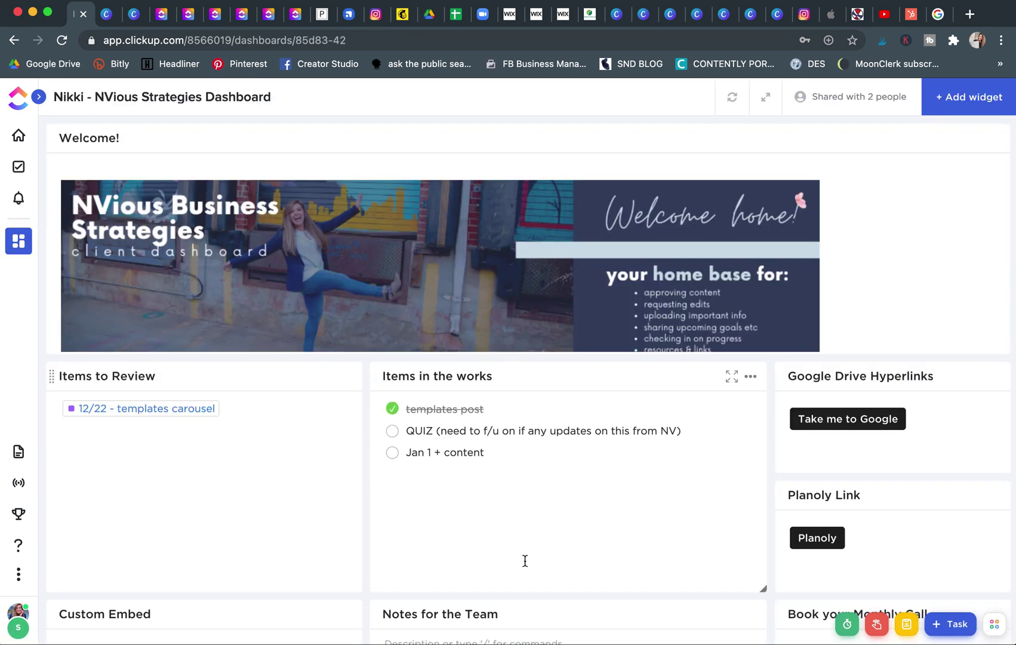
{"action": "scroll", "coordinate": [498, 539], "scroll_direction": "down", "scroll_amount": 4}
{"action": "scroll", "coordinate": [495, 537], "scroll_direction": "up", "scroll_amount": 3}
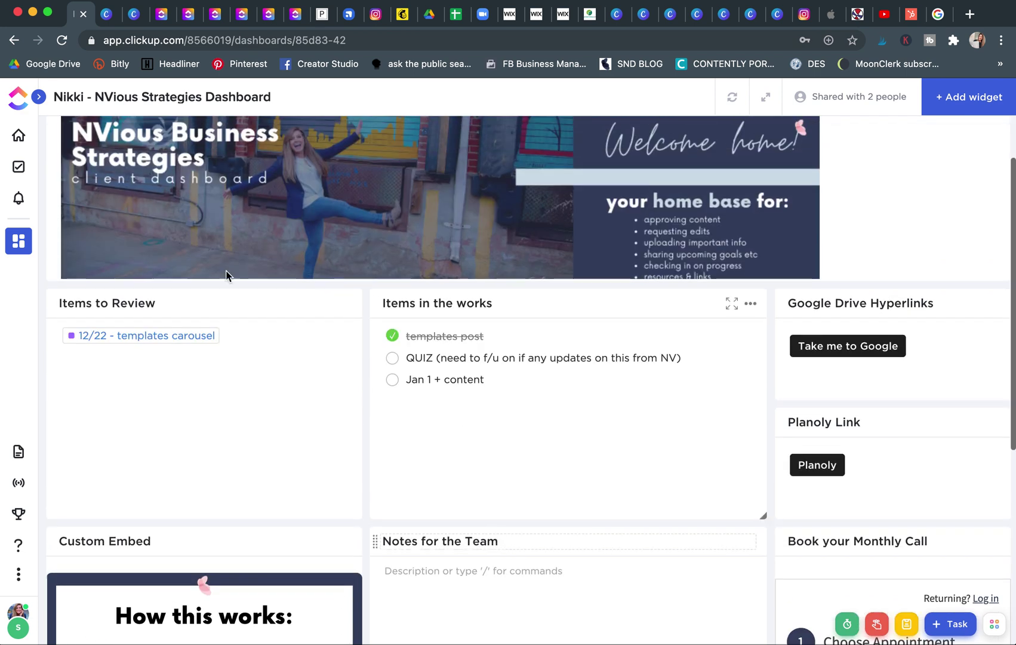
{"action": "left_click", "coordinate": [39, 96]}
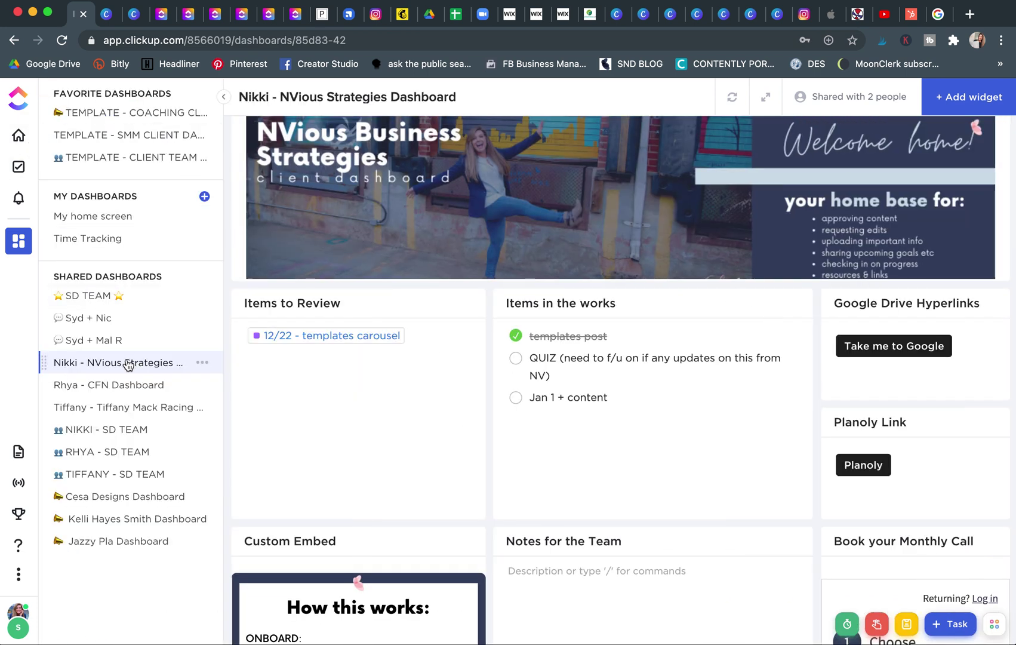
{"action": "left_click", "coordinate": [127, 522]}
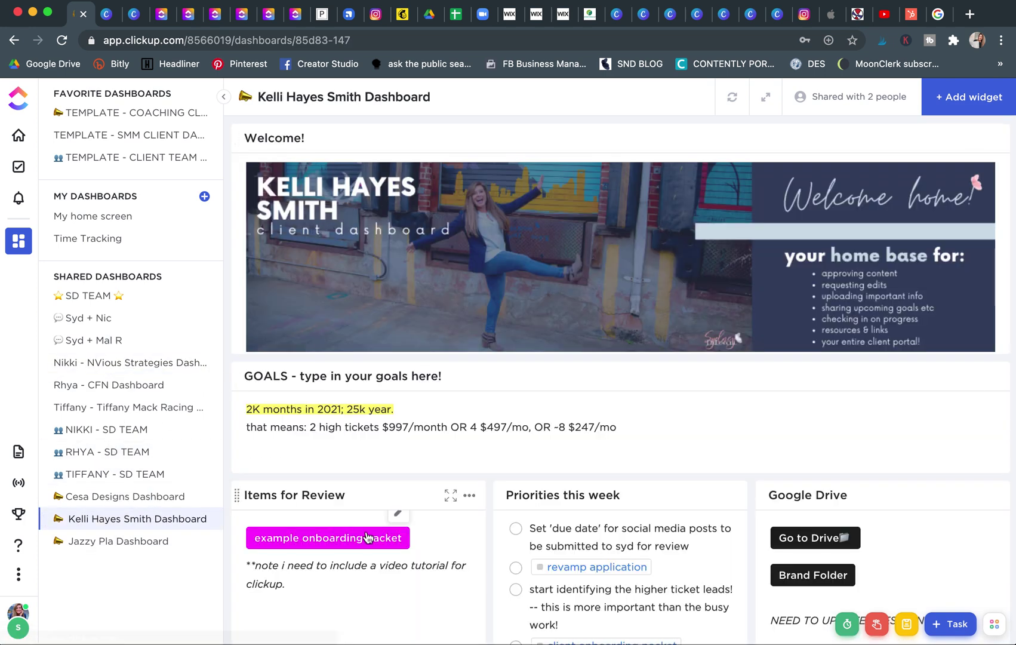
{"action": "left_click", "coordinate": [372, 538]}
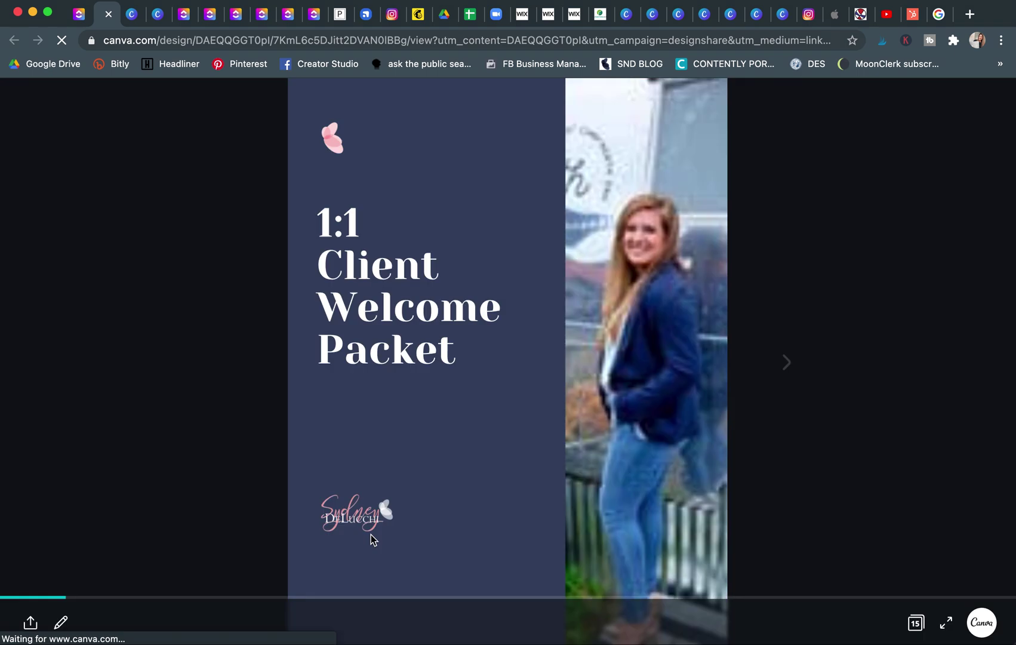
Page the Canva welcome packet forward four pages to What We Cover, then close the Canva tab
{"action": "left_click", "coordinate": [777, 366]}
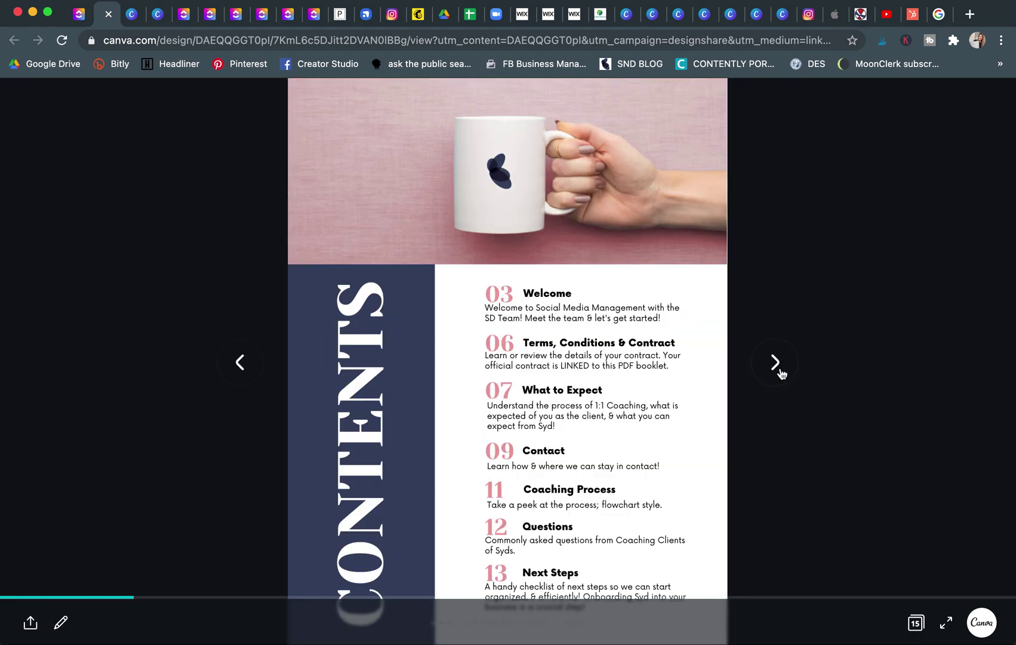
{"action": "left_click", "coordinate": [780, 373]}
{"action": "left_click", "coordinate": [781, 373]}
{"action": "left_click", "coordinate": [780, 373]}
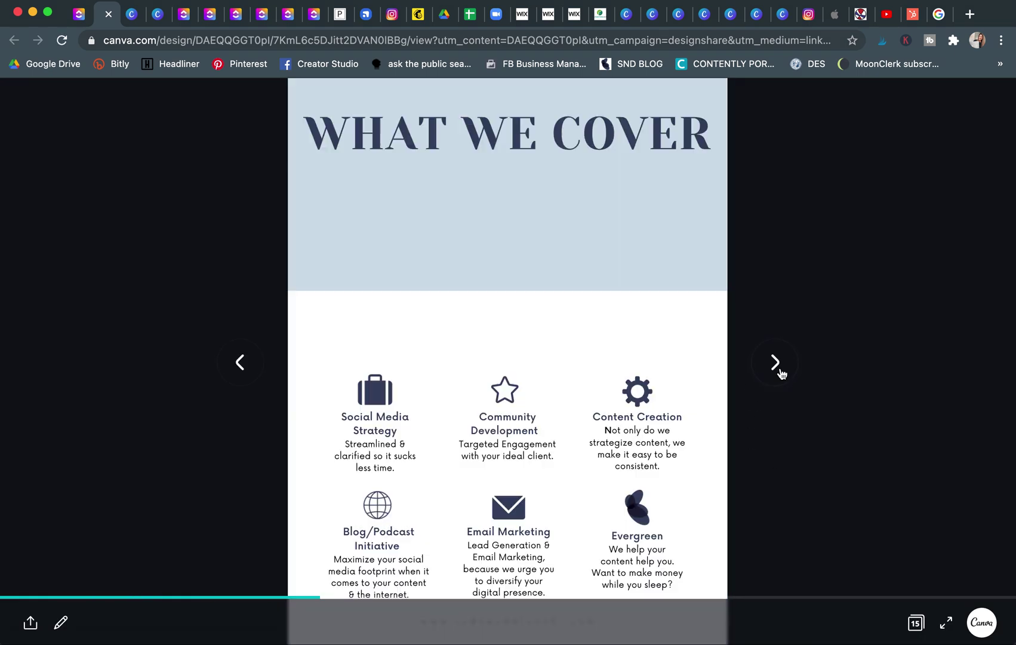
{"action": "left_click", "coordinate": [107, 15]}
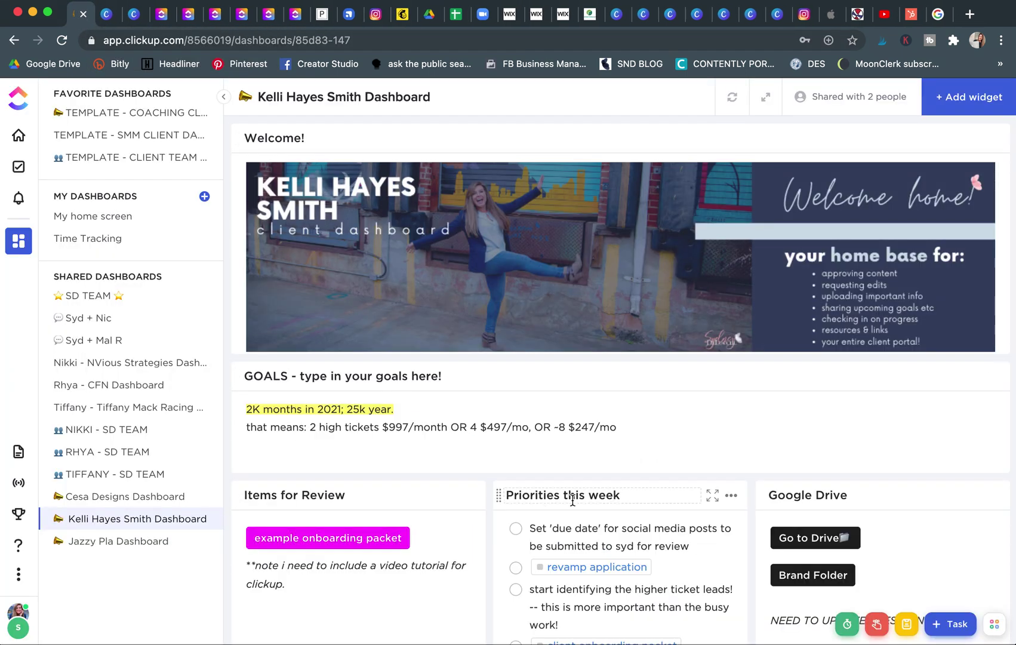